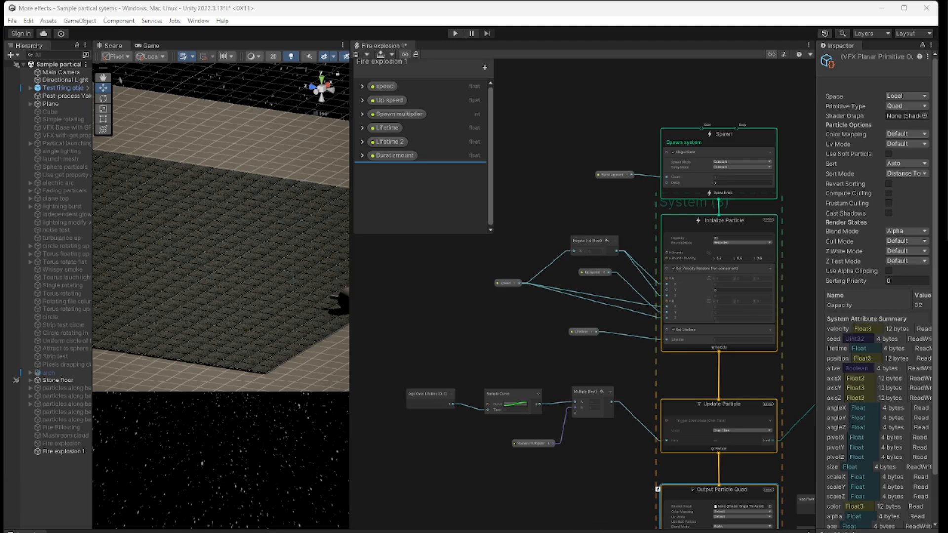
Step: Switch to Paint to view the four-flame image flame animation 6.png, and return to the Unity editor
{"action": "mouse_move", "coordinate": [539, 532]}
{"action": "left_click", "coordinate": [539, 513]}
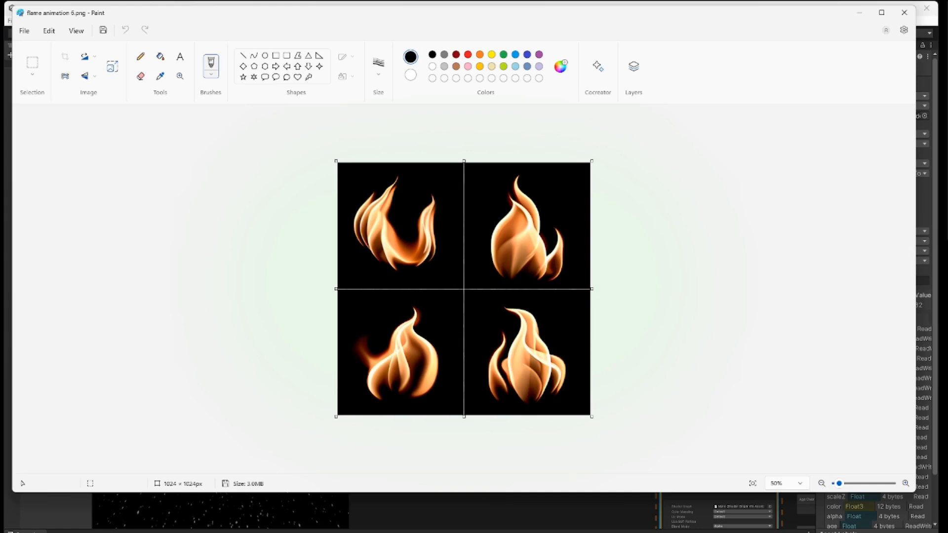
{"action": "key", "text": "alt+Tab"}
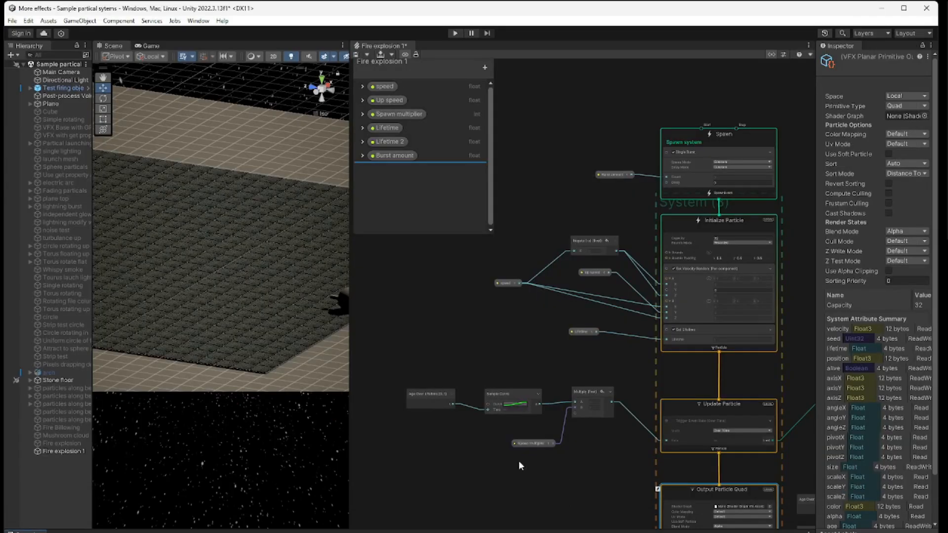
Step: Widen the scene view slightly beside the Fire explosion 1 graph
{"action": "left_click_drag", "start_coordinate": [350, 474], "coordinate": [420, 472]}
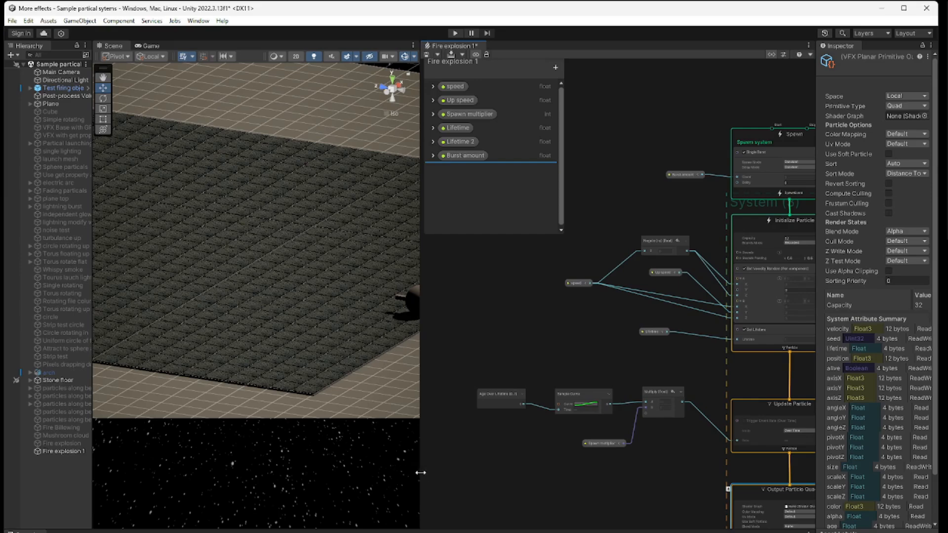
{"action": "left_click_drag", "start_coordinate": [420, 473], "coordinate": [380, 455]}
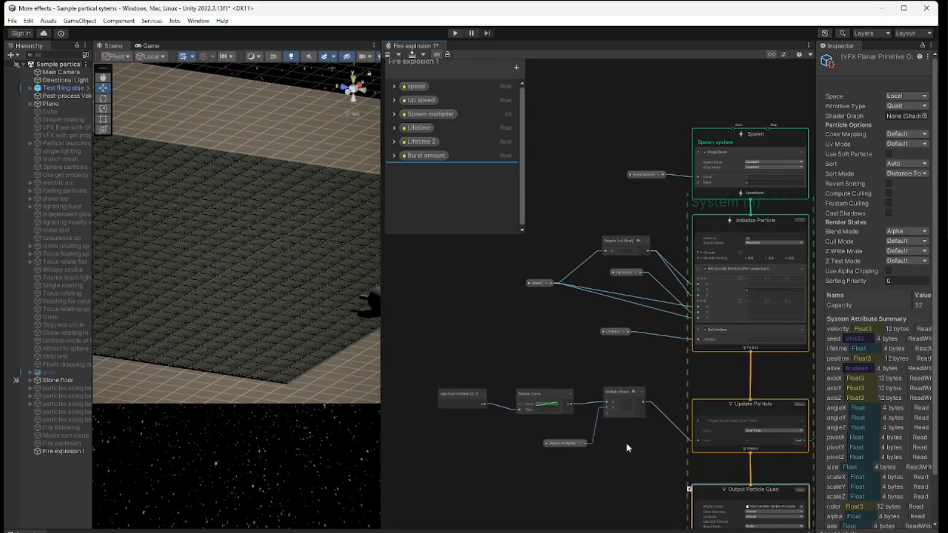
Step: Move the speed node closer to the Initialize Particle block and shift the Negate node to just above Up speed
{"action": "middle_click_drag", "start_coordinate": [626, 443], "coordinate": [589, 404]}
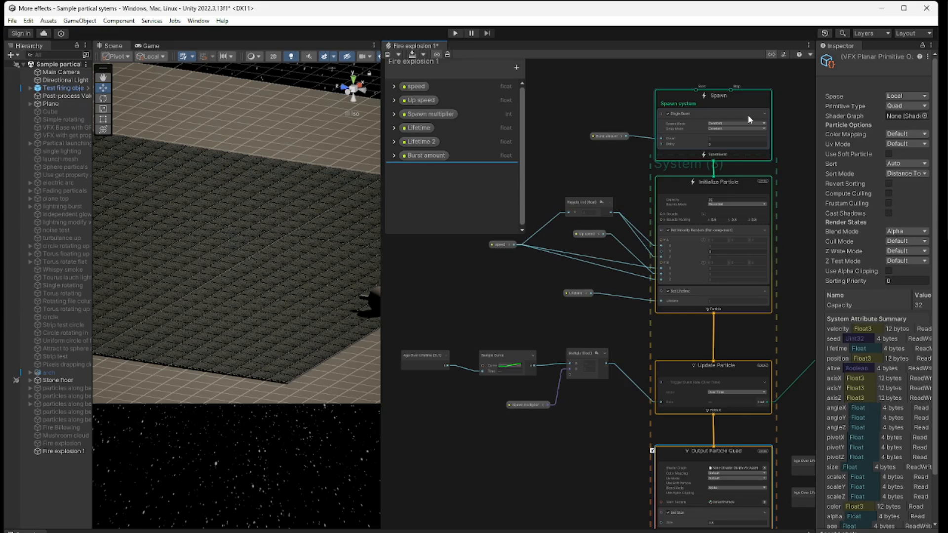
{"action": "scroll", "coordinate": [794, 125], "scroll_direction": "up", "scroll_amount": 4}
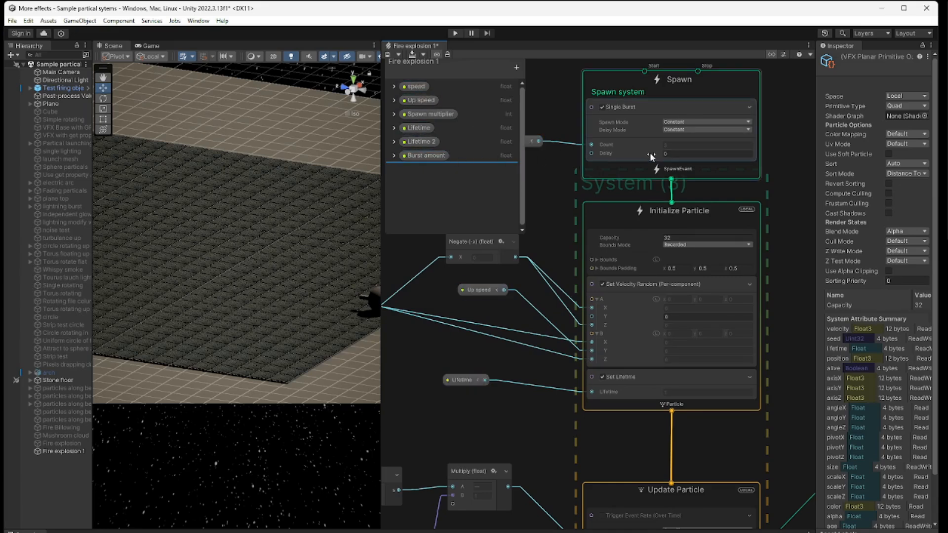
{"action": "middle_click_drag", "start_coordinate": [562, 207], "coordinate": [641, 193]}
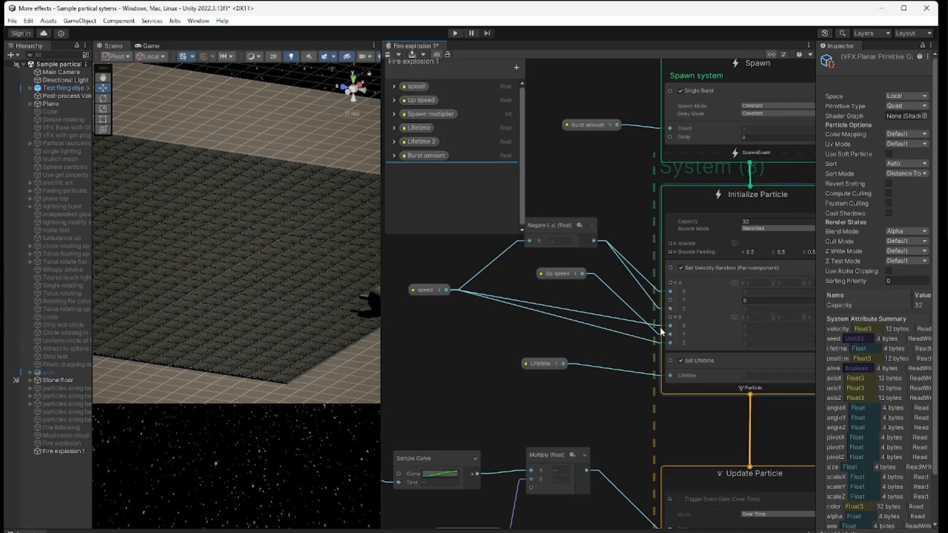
{"action": "left_click", "coordinate": [430, 293]}
{"action": "left_click_drag", "start_coordinate": [430, 290], "coordinate": [468, 313]}
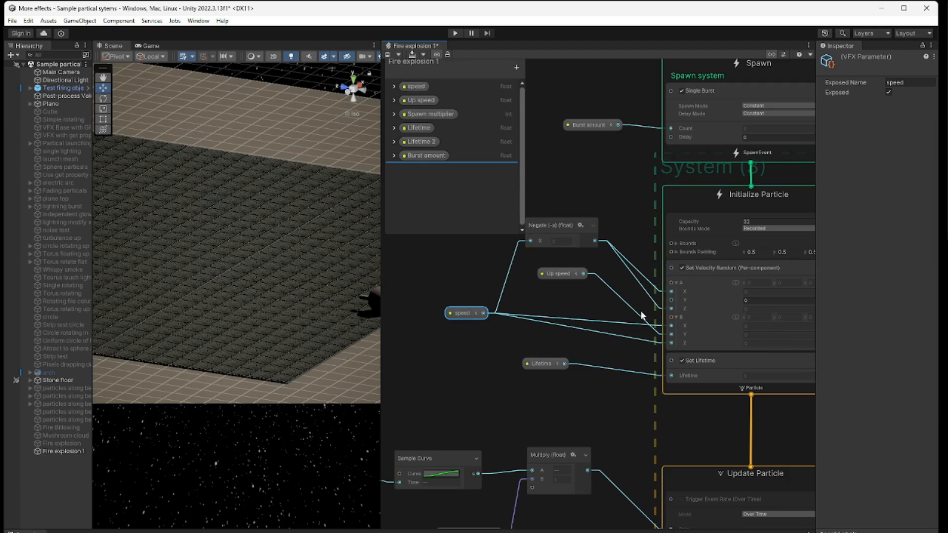
{"action": "left_click_drag", "start_coordinate": [566, 223], "coordinate": [575, 237]}
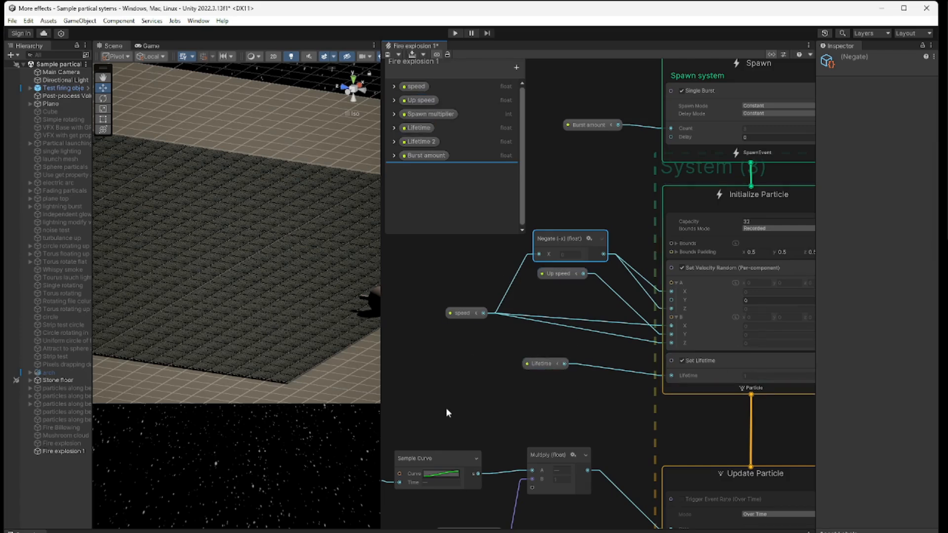
Step: Select the Fire explosion 1 object and play its visual effect repeatedly to preview the burst in the scene
{"action": "left_click", "coordinate": [63, 453]}
{"action": "left_click", "coordinate": [302, 523]}
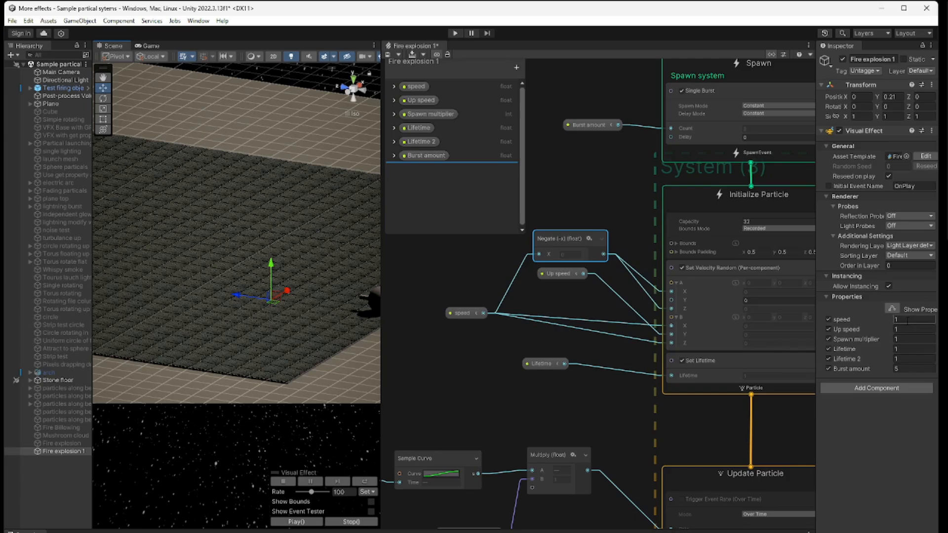
{"action": "left_click", "coordinate": [297, 522]}
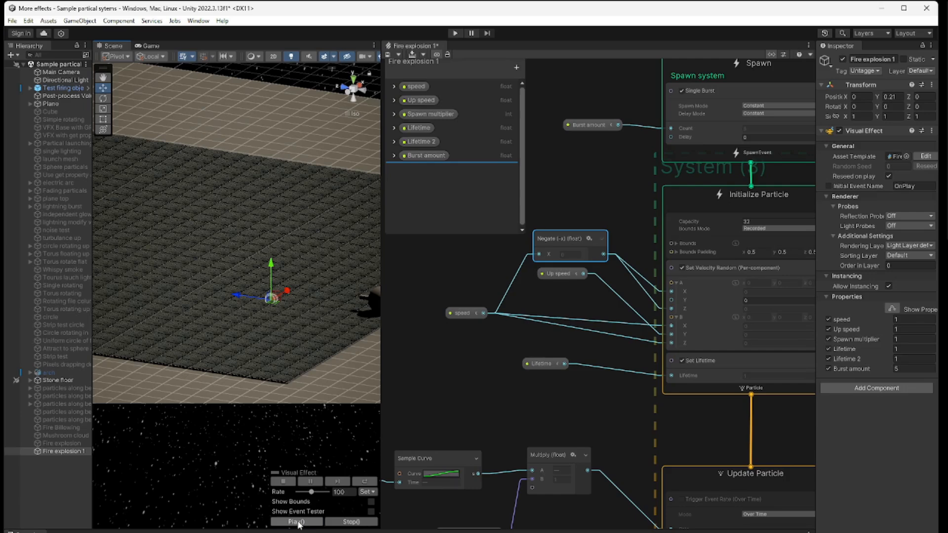
{"action": "left_click", "coordinate": [298, 522]}
{"action": "left_click", "coordinate": [298, 523]}
{"action": "left_click", "coordinate": [298, 522]}
{"action": "left_click", "coordinate": [298, 522]}
{"action": "left_click", "coordinate": [298, 523]}
{"action": "left_click", "coordinate": [298, 523]}
{"action": "left_click", "coordinate": [298, 522]}
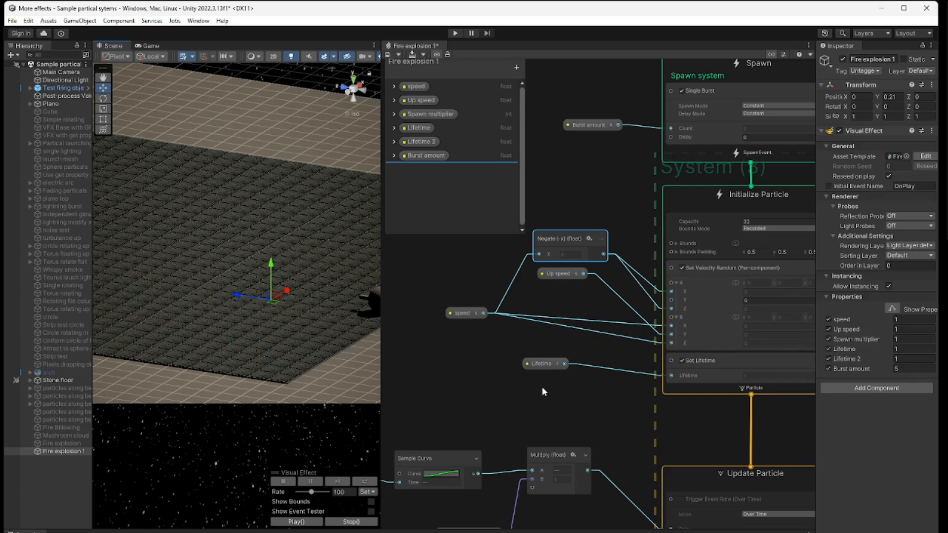
Step: Enable the Trigger Event Rate (Over Time) block in the first system's Update Particle context
{"action": "middle_click_drag", "start_coordinate": [598, 426], "coordinate": [609, 303]}
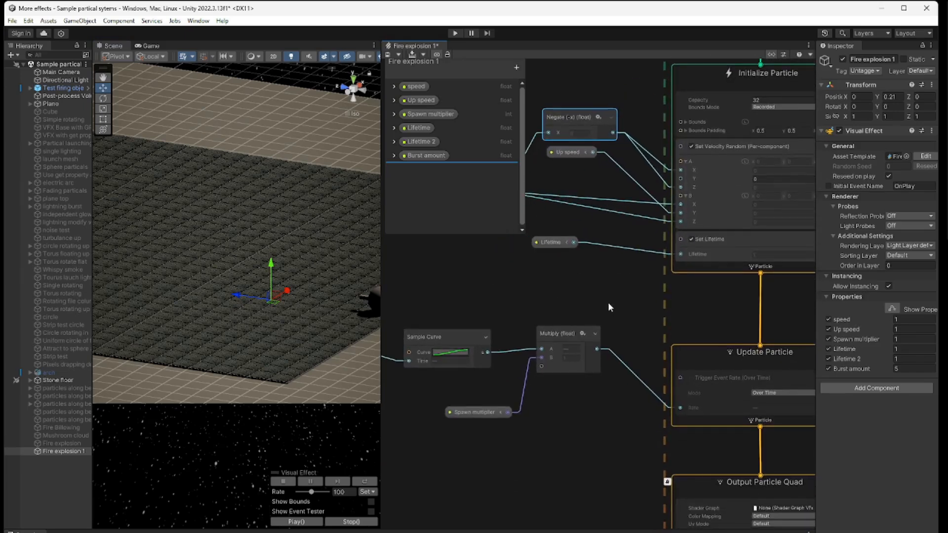
{"action": "scroll", "coordinate": [587, 431], "scroll_direction": "down", "scroll_amount": 1}
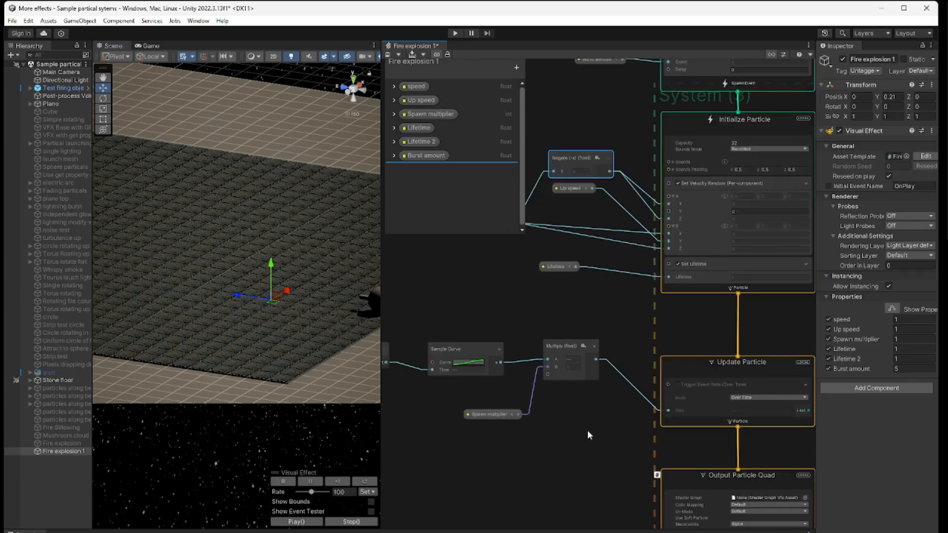
{"action": "middle_click_drag", "start_coordinate": [587, 429], "coordinate": [535, 401]}
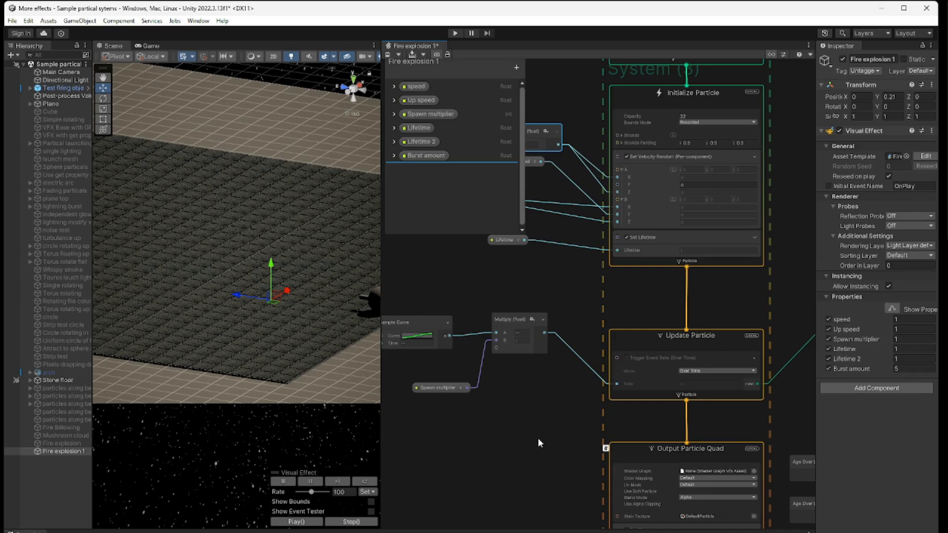
{"action": "middle_click_drag", "start_coordinate": [538, 438], "coordinate": [470, 461]}
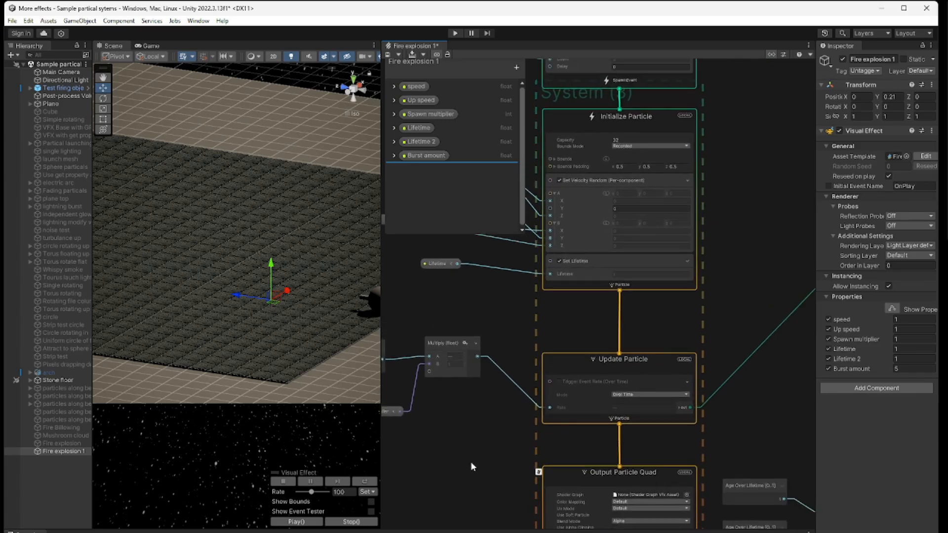
{"action": "left_click", "coordinate": [559, 382]}
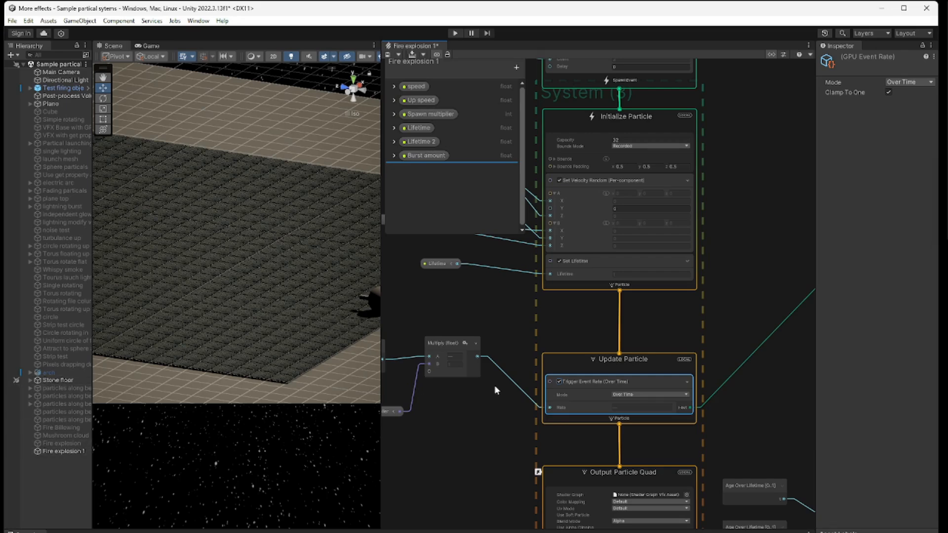
Step: Select Fire explosion 1 again and replay the effect several times with the trigger event block active
{"action": "left_click", "coordinate": [70, 451]}
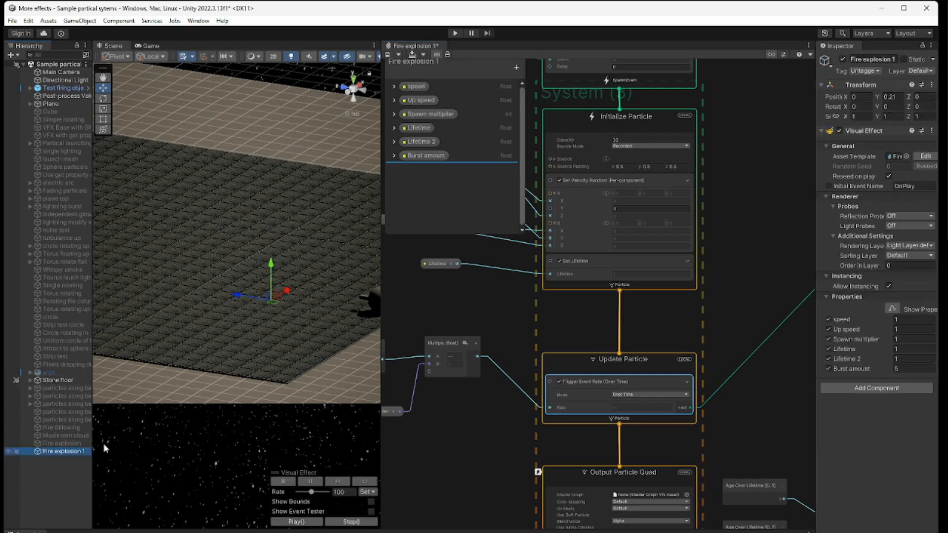
{"action": "left_click", "coordinate": [298, 522]}
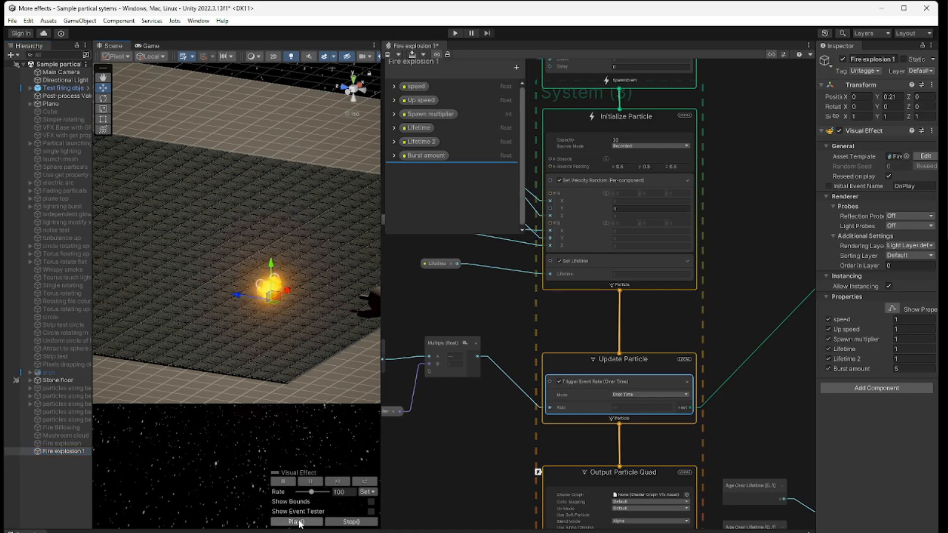
{"action": "left_click", "coordinate": [297, 522]}
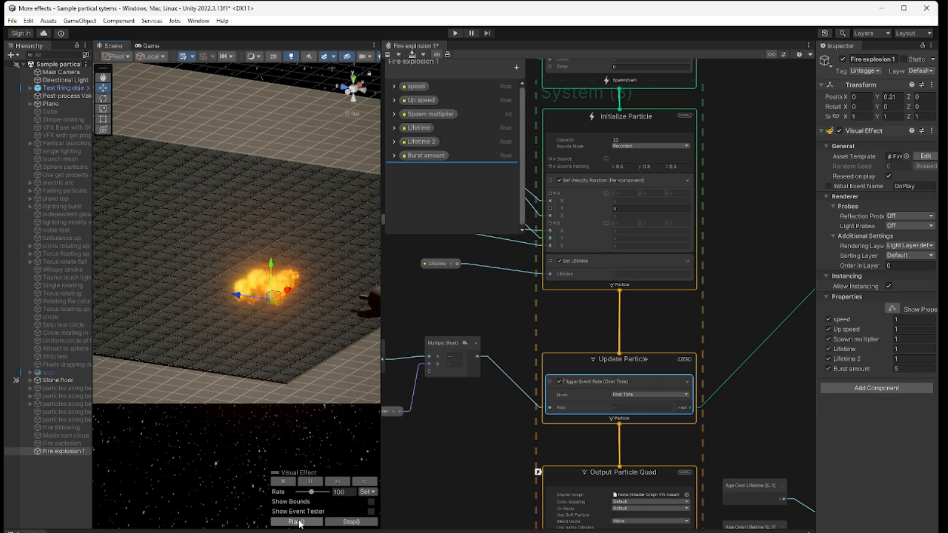
{"action": "left_click", "coordinate": [298, 522]}
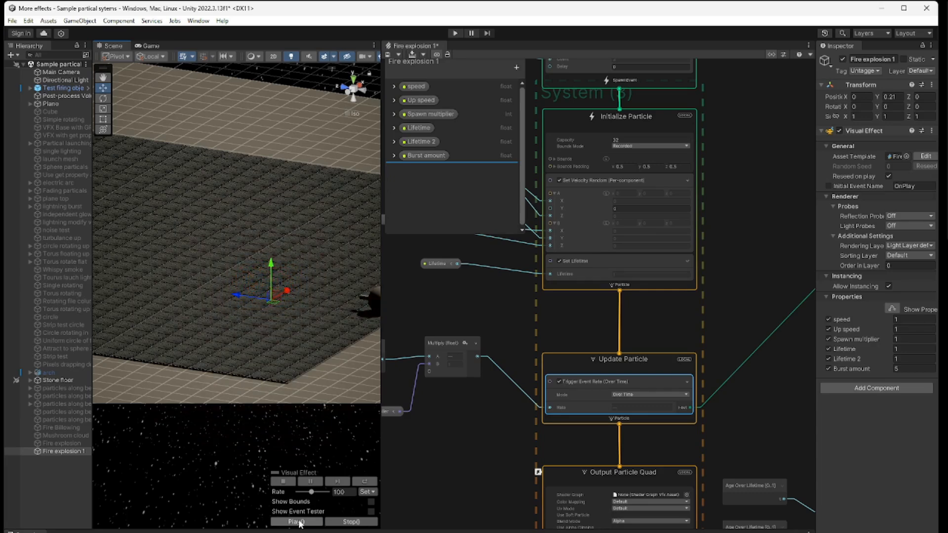
{"action": "left_click", "coordinate": [298, 522]}
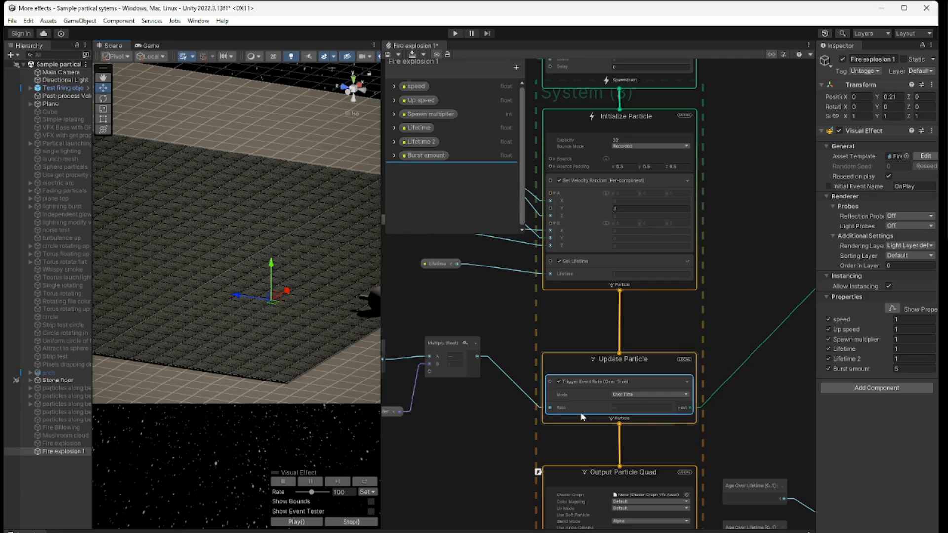
Step: Move the Age Over Lifetime node closer to the Sample Curve node that feeds the event rate multiplication
{"action": "middle_click_drag", "start_coordinate": [498, 434], "coordinate": [561, 431]}
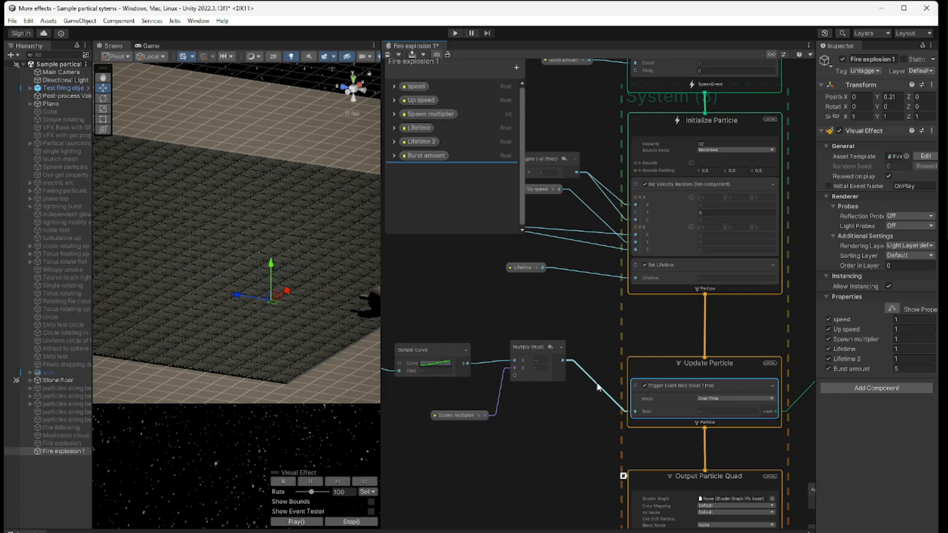
{"action": "middle_click_drag", "start_coordinate": [535, 433], "coordinate": [606, 442]}
{"action": "left_click_drag", "start_coordinate": [398, 358], "coordinate": [478, 354]}
{"action": "middle_click_drag", "start_coordinate": [594, 467], "coordinate": [527, 463]}
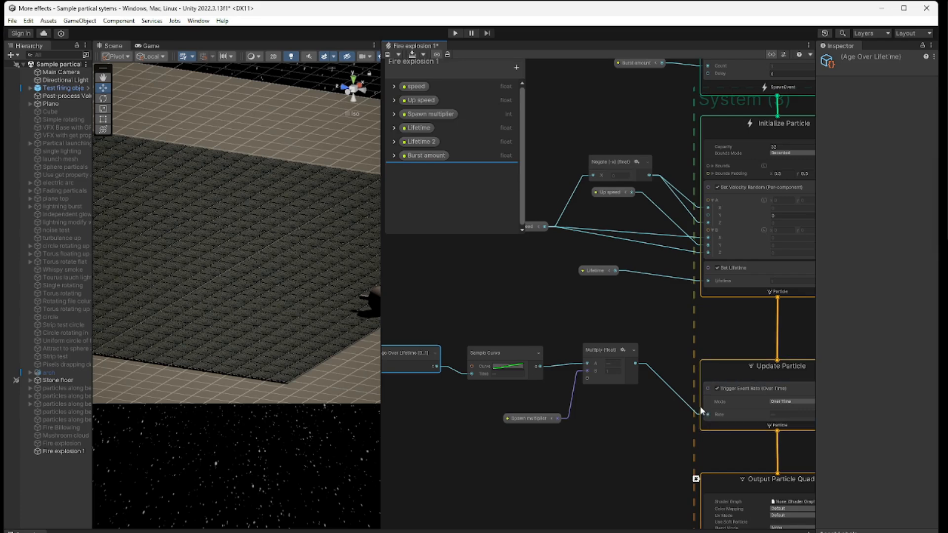
Step: Open the curve of the Sample Curve node feeding Multiply, examine it from start key to end key, and close it
{"action": "left_click", "coordinate": [511, 353]}
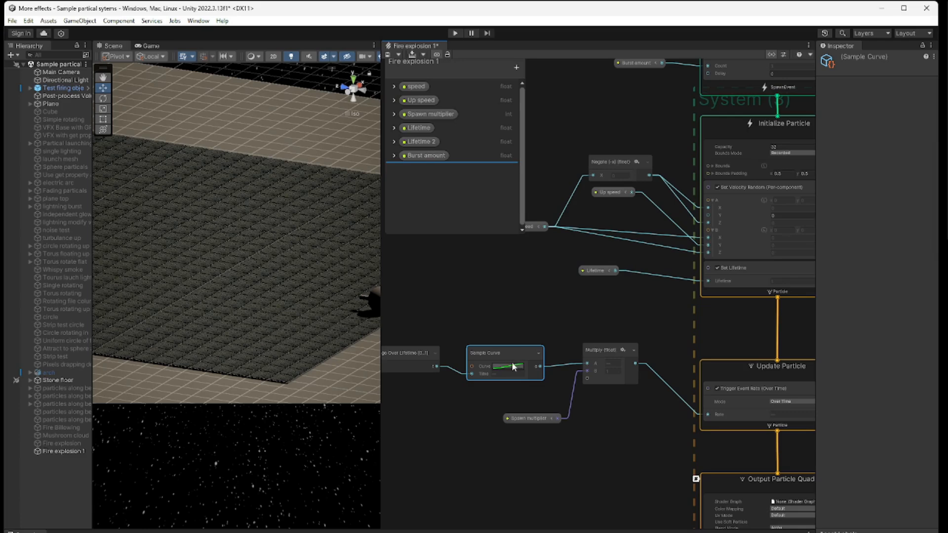
{"action": "left_click", "coordinate": [512, 366]}
{"action": "scroll", "coordinate": [670, 354], "scroll_direction": "down", "scroll_amount": 5}
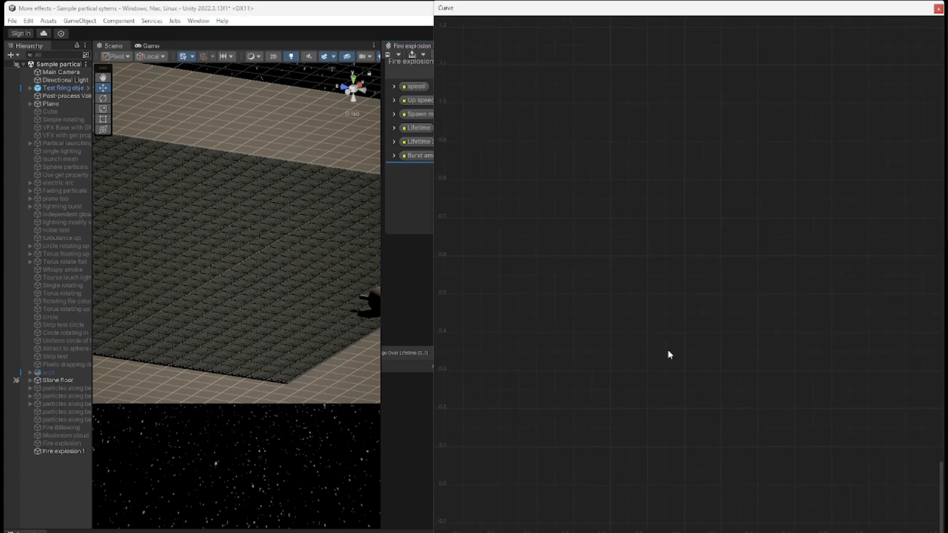
{"action": "scroll", "coordinate": [667, 355], "scroll_direction": "down", "scroll_amount": 2}
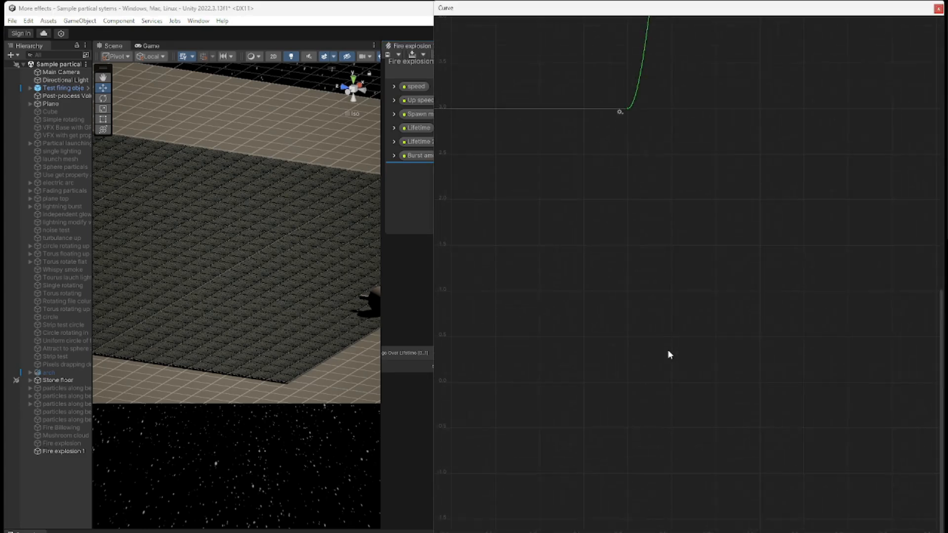
{"action": "scroll", "coordinate": [677, 333], "scroll_direction": "down", "scroll_amount": 4}
{"action": "middle_click_drag", "start_coordinate": [718, 213], "coordinate": [759, 273]}
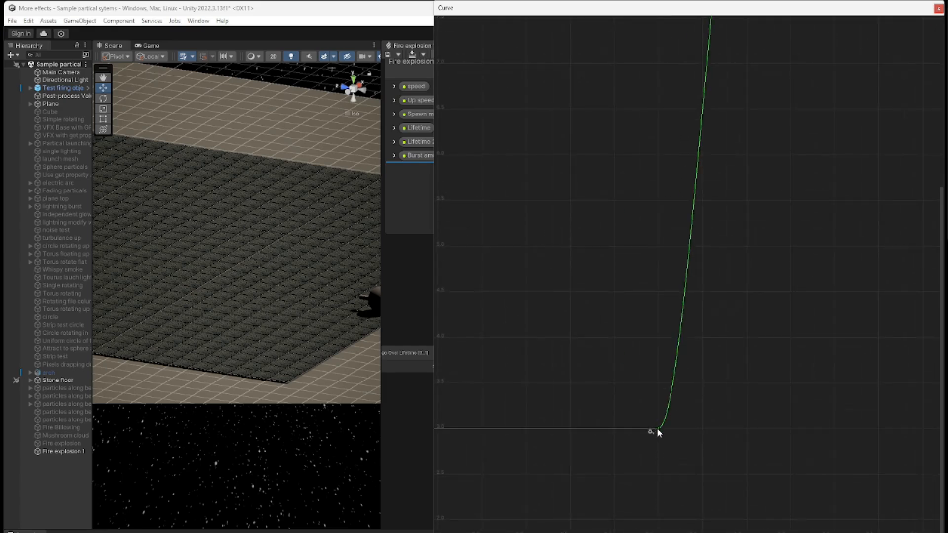
{"action": "scroll", "coordinate": [763, 385], "scroll_direction": "down", "scroll_amount": 3}
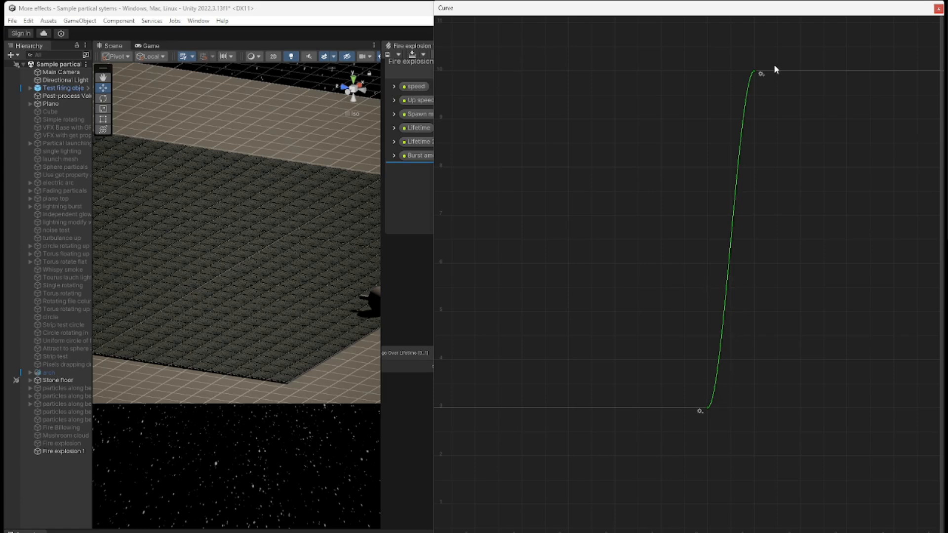
{"action": "left_click", "coordinate": [939, 8]}
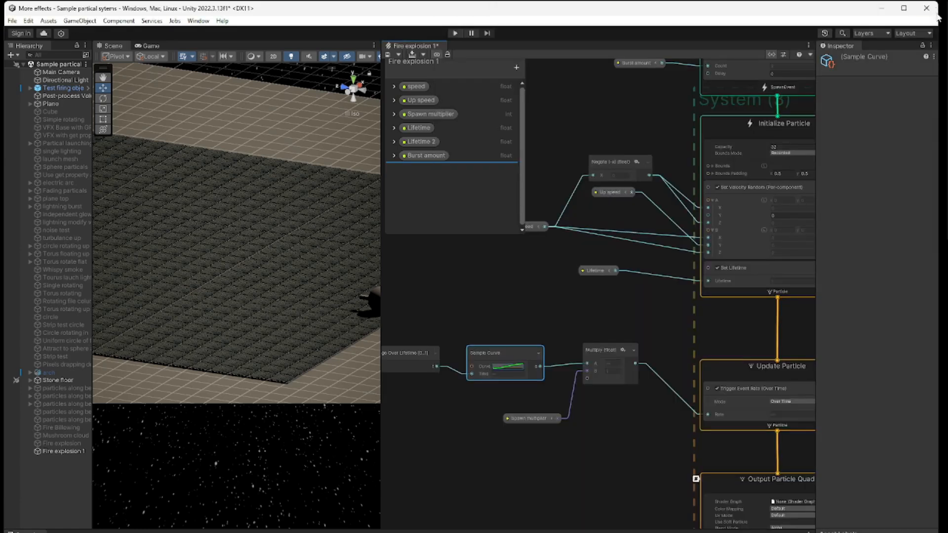
Step: Examine the GPUEvent-driven system, from its Initialize Particle blocks down to the Output Particle Quad settings
{"action": "middle_click_drag", "start_coordinate": [633, 489], "coordinate": [502, 463]}
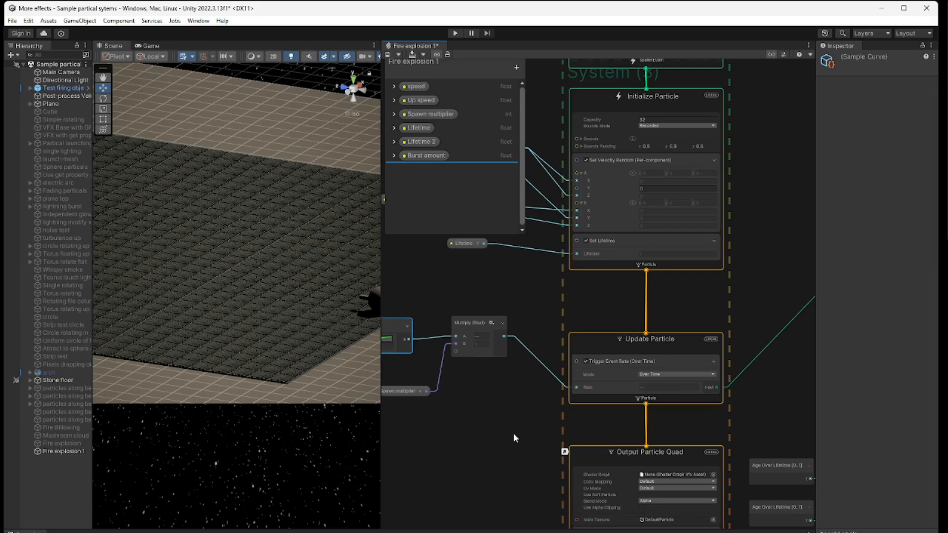
{"action": "middle_click_drag", "start_coordinate": [513, 433], "coordinate": [281, 419]}
{"action": "middle_click_drag", "start_coordinate": [579, 411], "coordinate": [504, 401]}
{"action": "scroll", "coordinate": [504, 401], "scroll_direction": "down", "scroll_amount": 2}
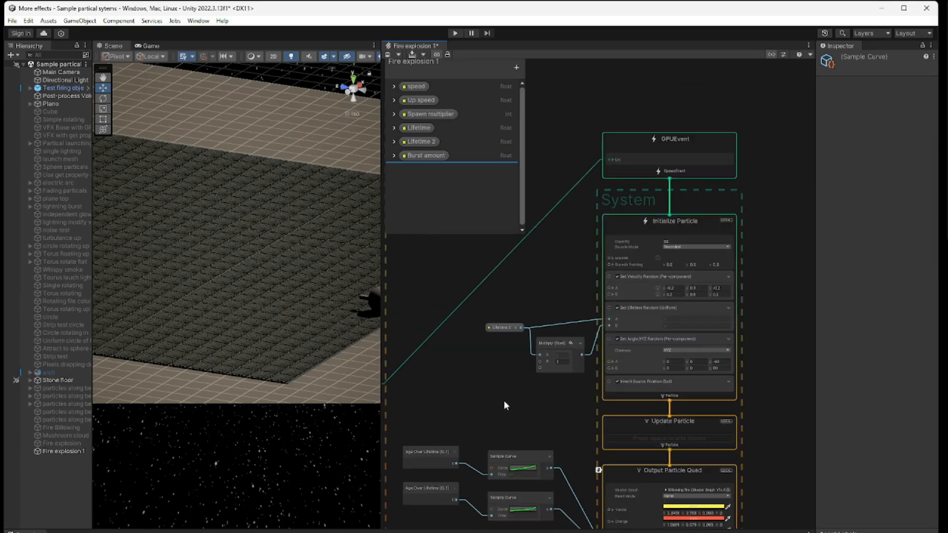
{"action": "scroll", "coordinate": [504, 400], "scroll_direction": "up", "scroll_amount": 1}
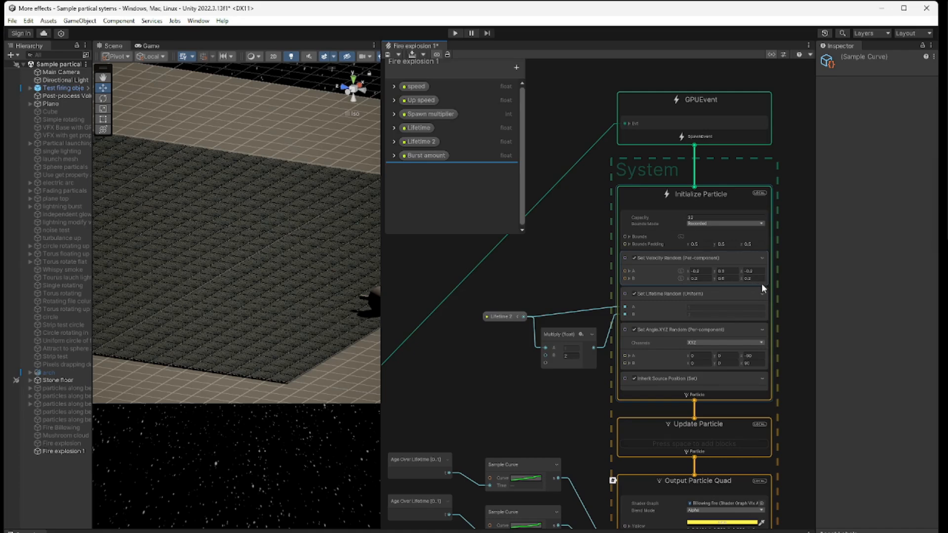
{"action": "scroll", "coordinate": [761, 284], "scroll_direction": "up", "scroll_amount": 1}
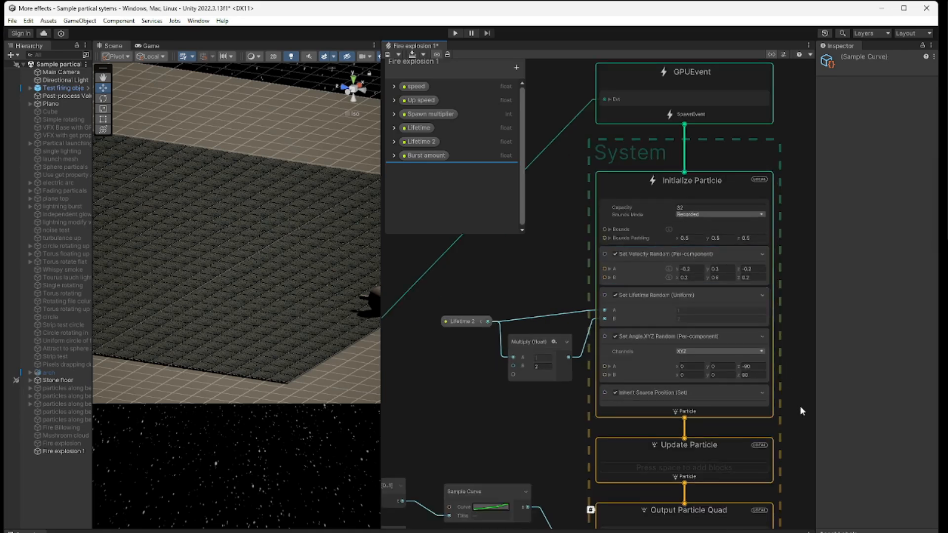
{"action": "middle_click_drag", "start_coordinate": [800, 405], "coordinate": [796, 290]}
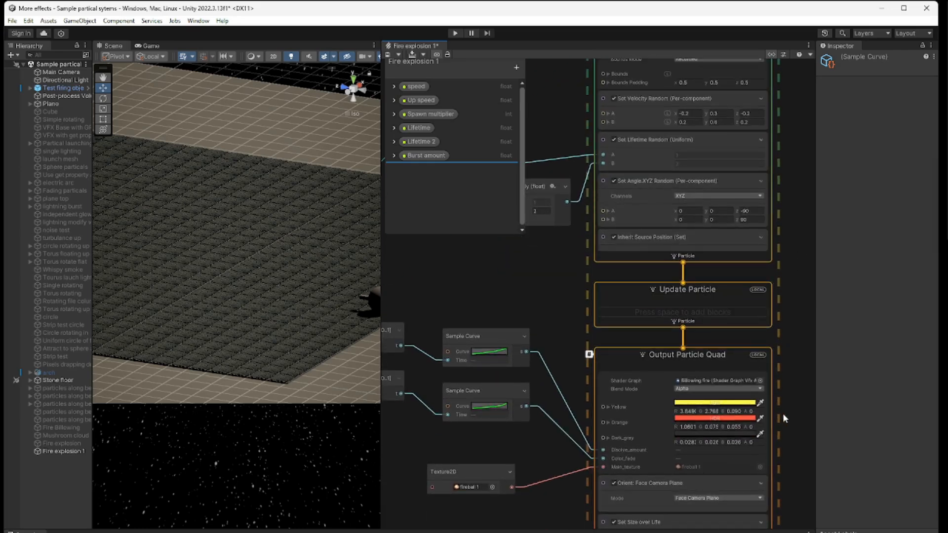
Step: Open the texture picker of the Texture2D node feeding Main_texture, look over the available textures, and close it
{"action": "middle_click_drag", "start_coordinate": [797, 409], "coordinate": [797, 328]}
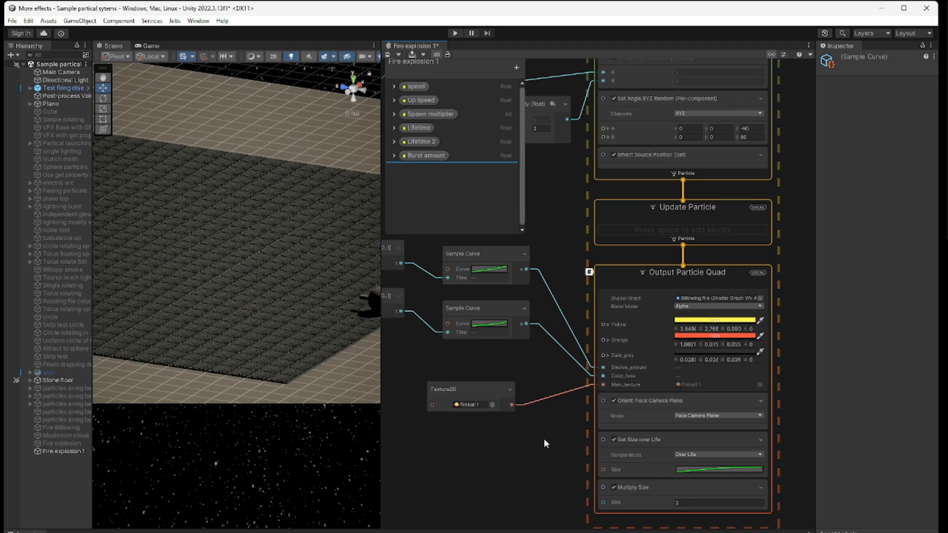
{"action": "left_click", "coordinate": [492, 404]}
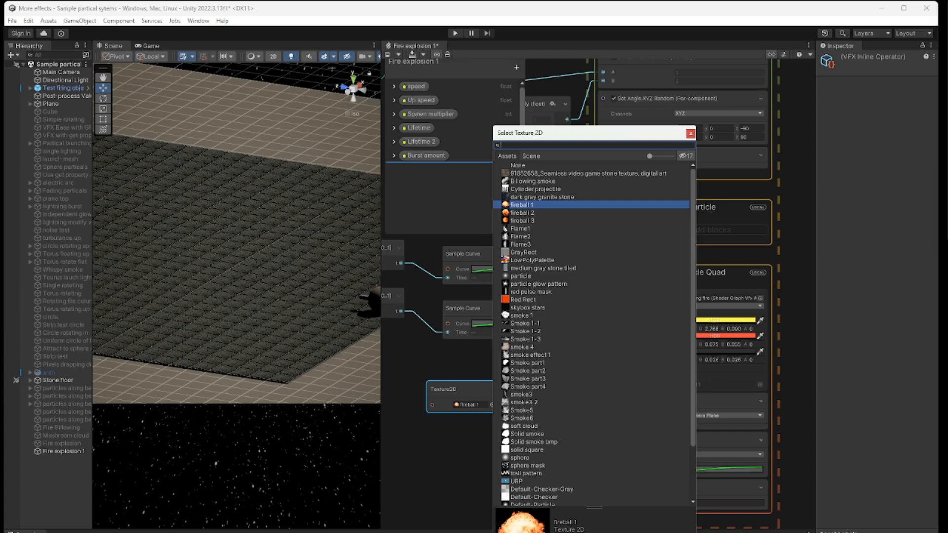
{"action": "left_click", "coordinate": [690, 134]}
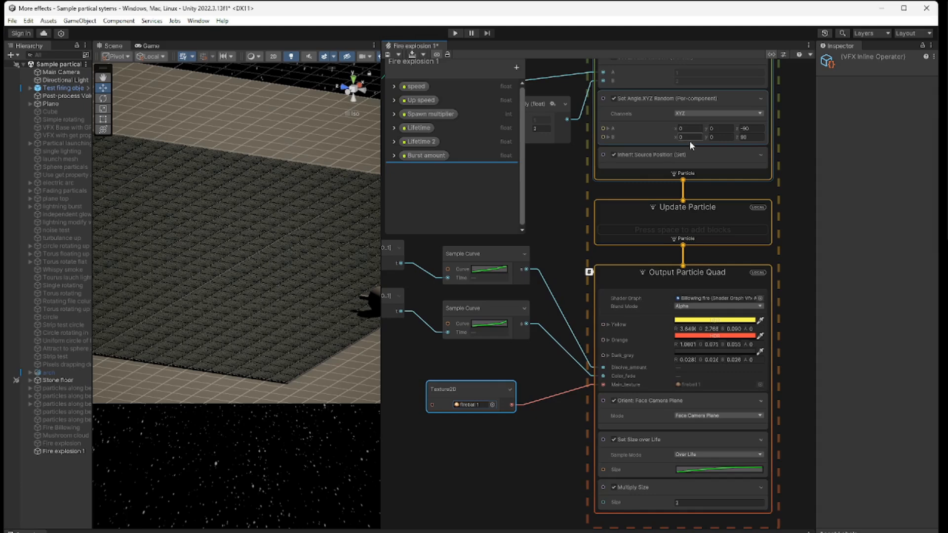
Step: Open the Billowing fire shader graph used by Output Particle Quad and examine the Sample Texture 2D and Integer nodes feeding Multiply
{"action": "left_click", "coordinate": [760, 301]}
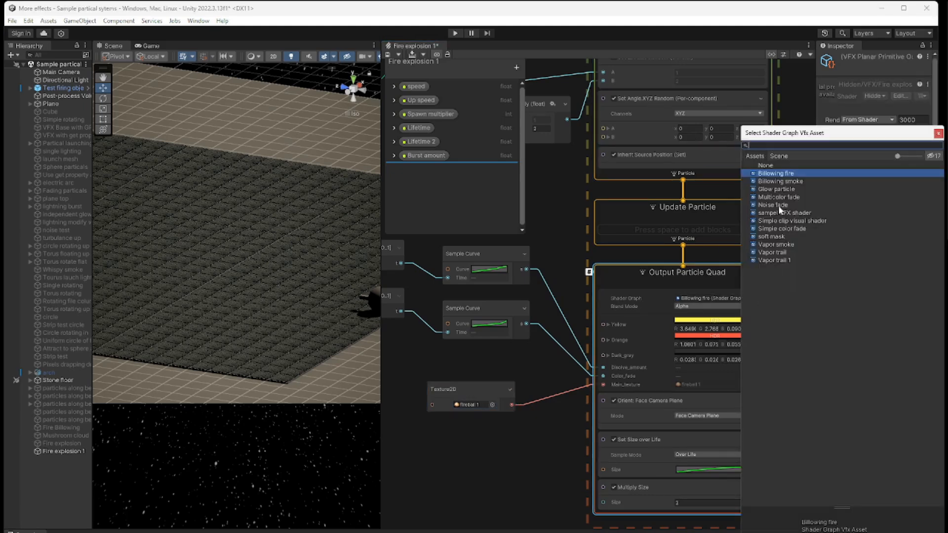
{"action": "double_click", "coordinate": [793, 174]}
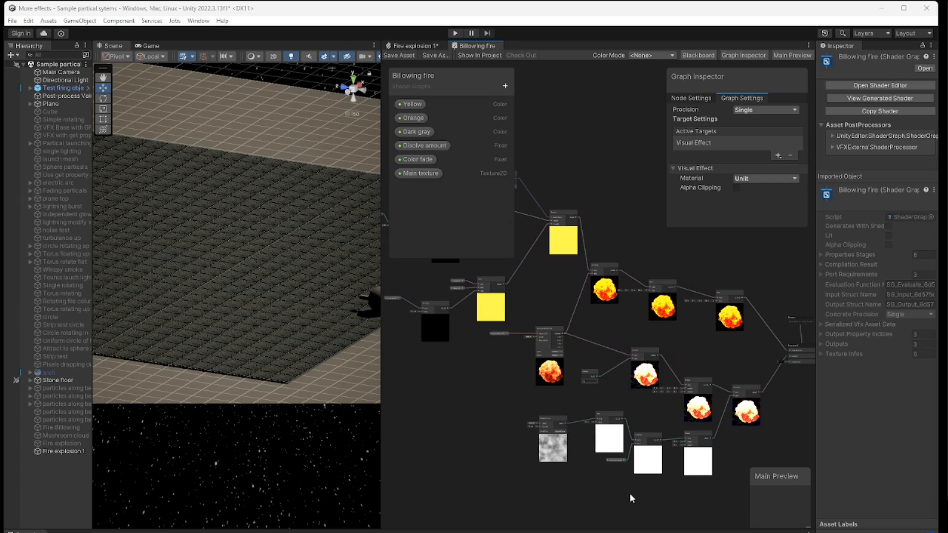
{"action": "scroll", "coordinate": [630, 493], "scroll_direction": "up", "scroll_amount": 1}
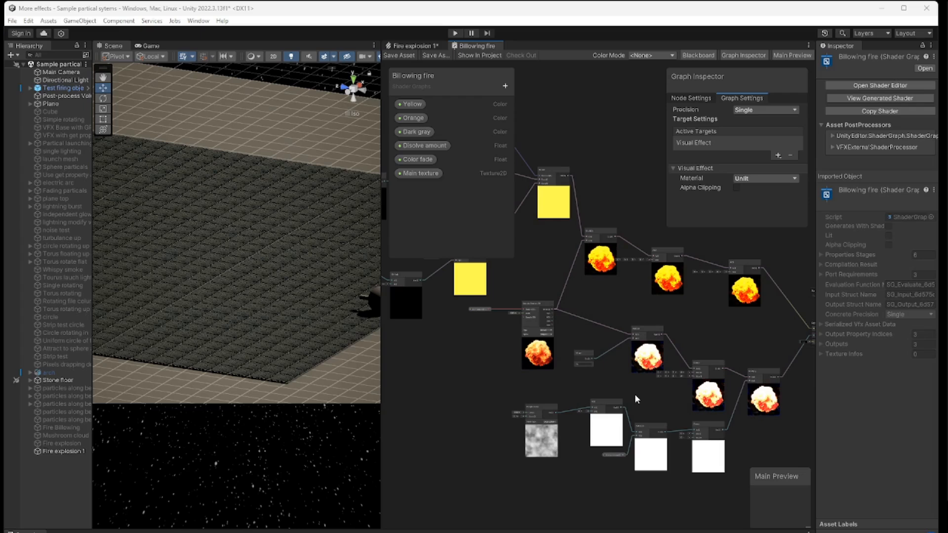
{"action": "scroll", "coordinate": [635, 394], "scroll_direction": "up", "scroll_amount": 1}
{"action": "middle_click_drag", "start_coordinate": [601, 374], "coordinate": [520, 422]}
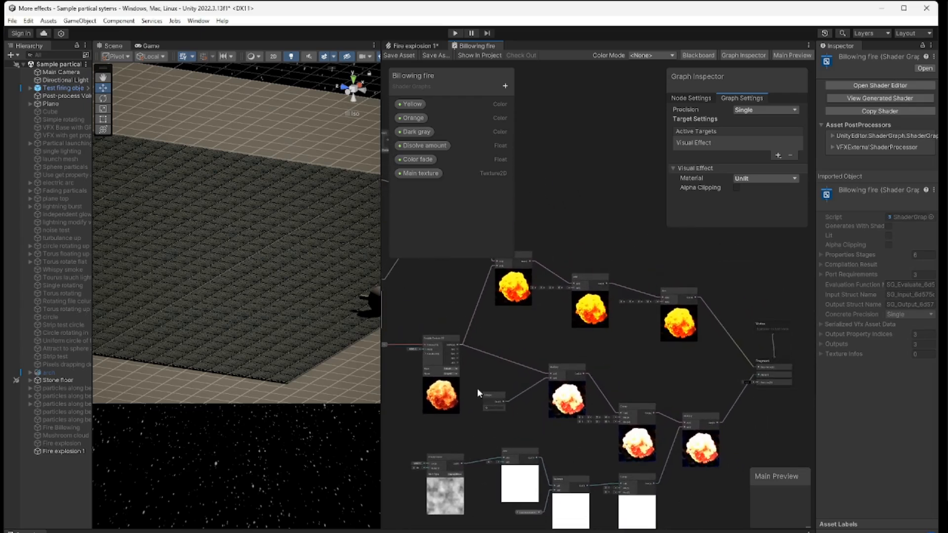
{"action": "scroll", "coordinate": [443, 351], "scroll_direction": "up", "scroll_amount": 4}
{"action": "middle_click_drag", "start_coordinate": [536, 375], "coordinate": [538, 380]}
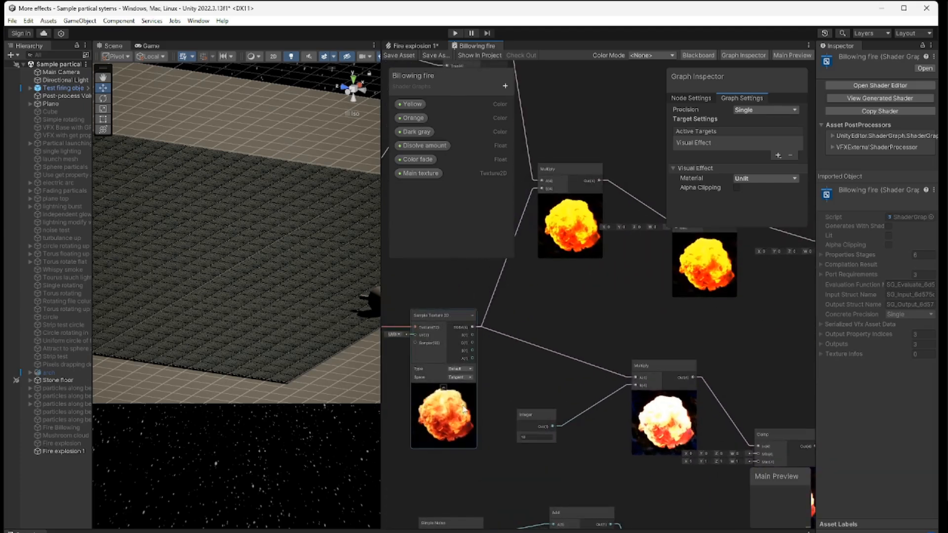
{"action": "middle_click_drag", "start_coordinate": [575, 383], "coordinate": [384, 399]}
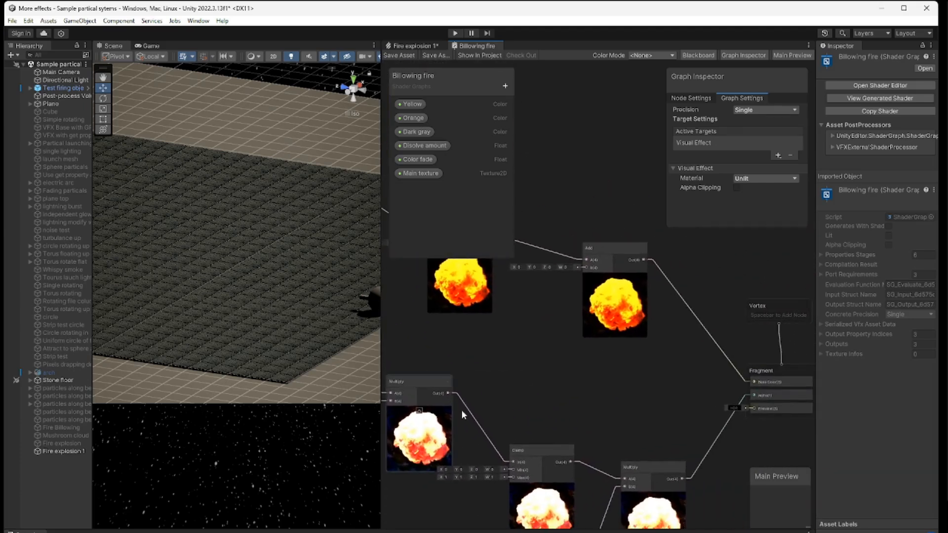
{"action": "middle_click_drag", "start_coordinate": [525, 418], "coordinate": [791, 393]}
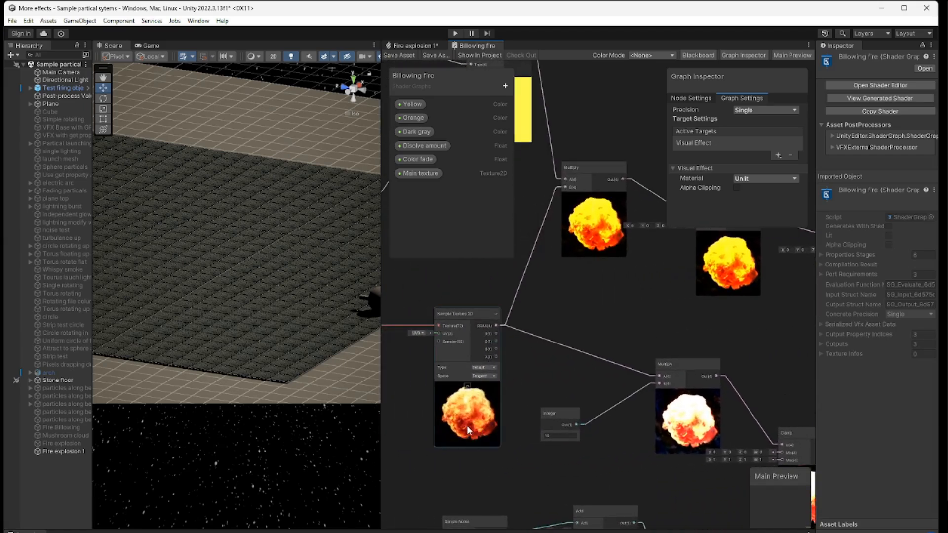
{"action": "scroll", "coordinate": [469, 430], "scroll_direction": "up", "scroll_amount": 4}
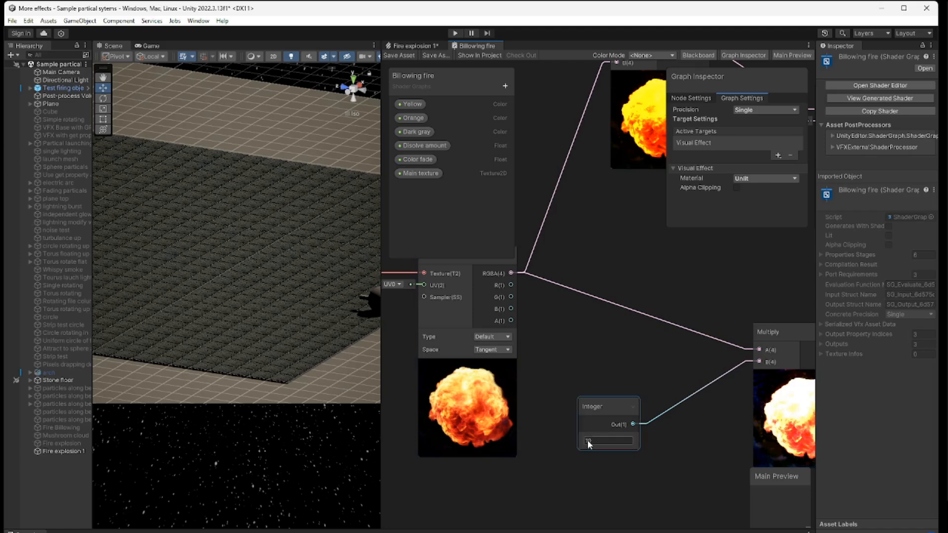
Step: Move the Integer node closer to the Multiply node it feeds
{"action": "scroll", "coordinate": [587, 440], "scroll_direction": "down", "scroll_amount": 1}
{"action": "middle_click_drag", "start_coordinate": [668, 469], "coordinate": [540, 452]}
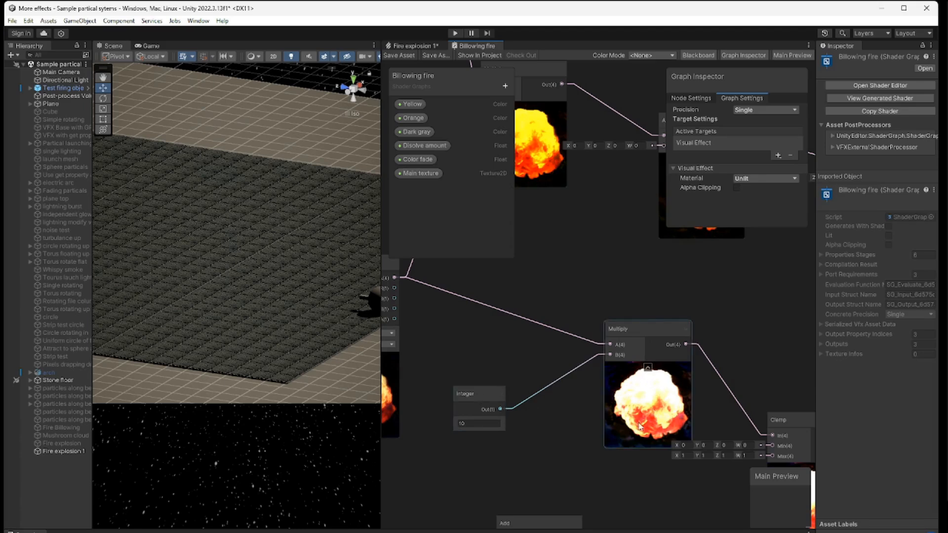
{"action": "left_click_drag", "start_coordinate": [482, 397], "coordinate": [520, 382]}
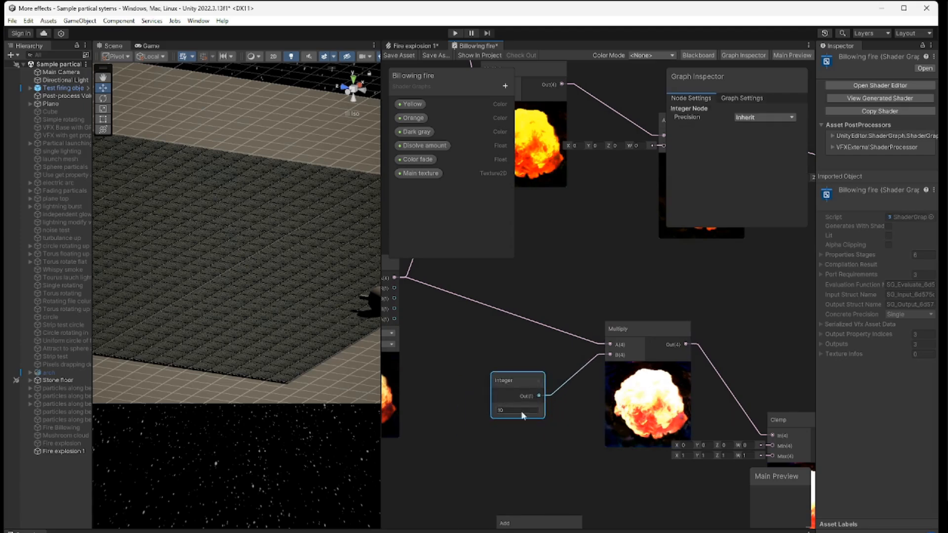
Step: Examine the alpha branch of the shader from the Multiply node through Clamp to the Fragment output
{"action": "middle_click_drag", "start_coordinate": [624, 490], "coordinate": [487, 422]}
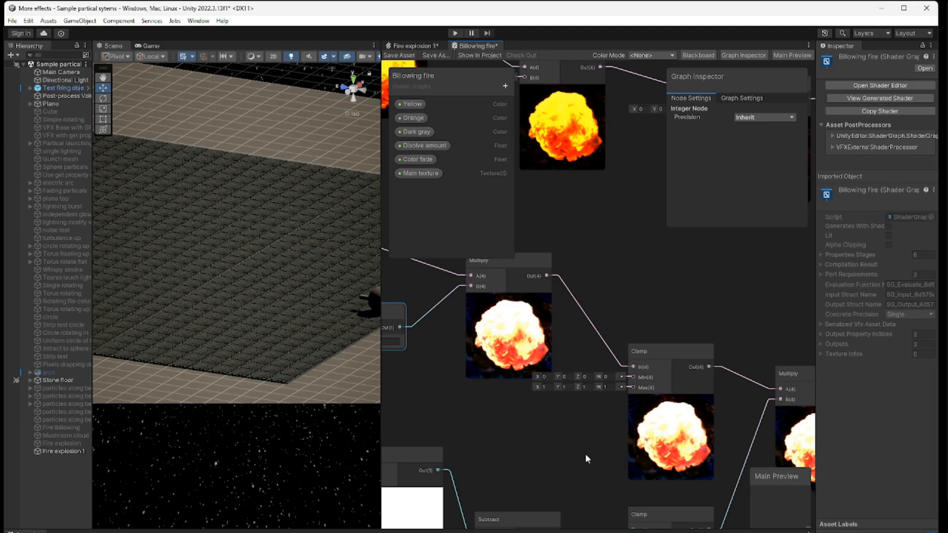
{"action": "middle_click_drag", "start_coordinate": [585, 454], "coordinate": [449, 416]}
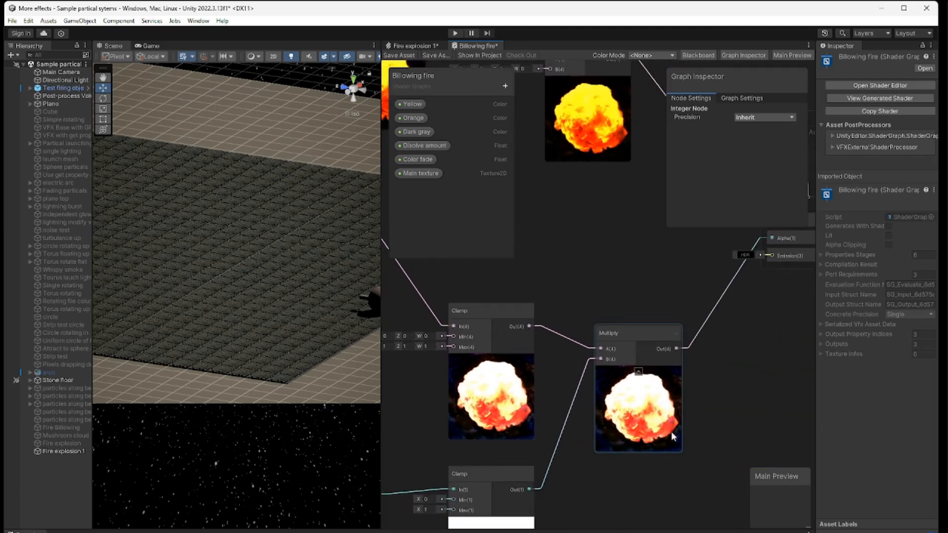
{"action": "scroll", "coordinate": [749, 396], "scroll_direction": "down", "scroll_amount": 5}
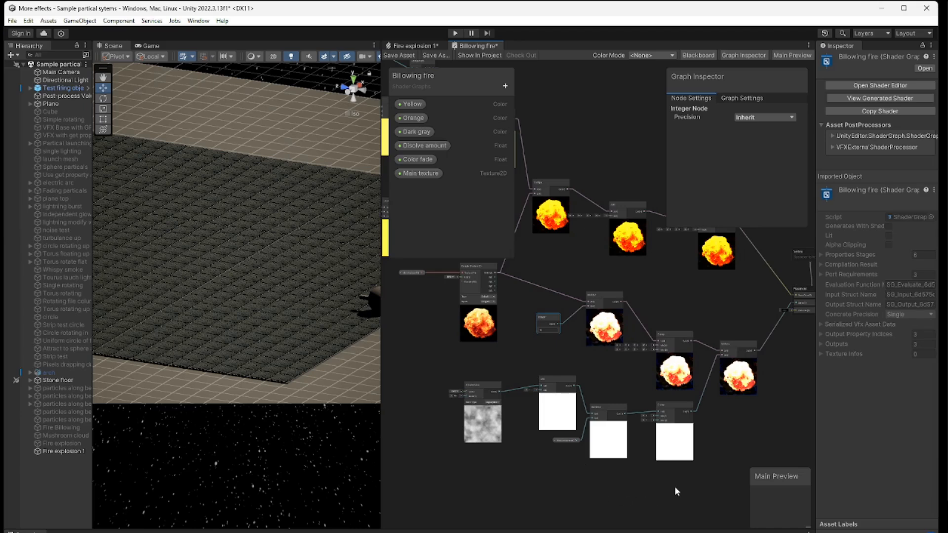
{"action": "middle_click_drag", "start_coordinate": [674, 487], "coordinate": [543, 526]}
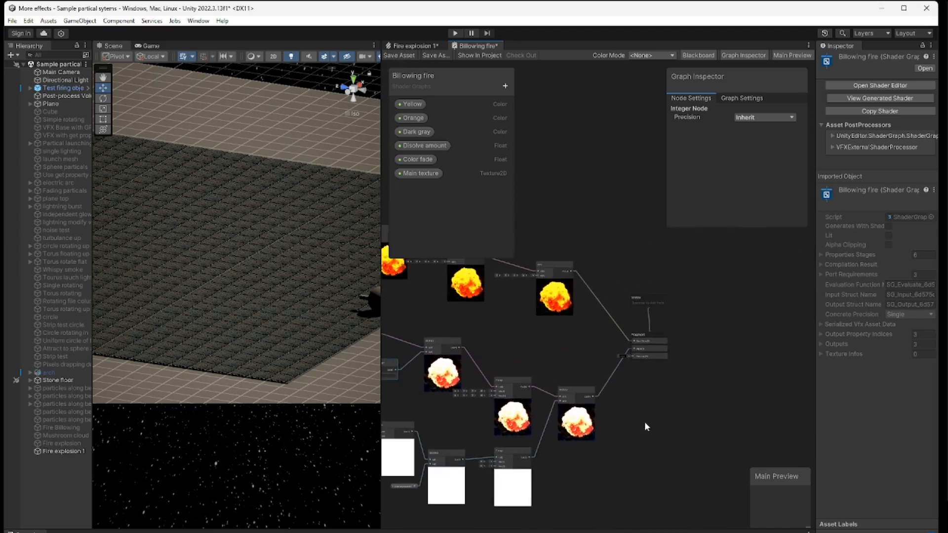
{"action": "scroll", "coordinate": [639, 411], "scroll_direction": "up", "scroll_amount": 4}
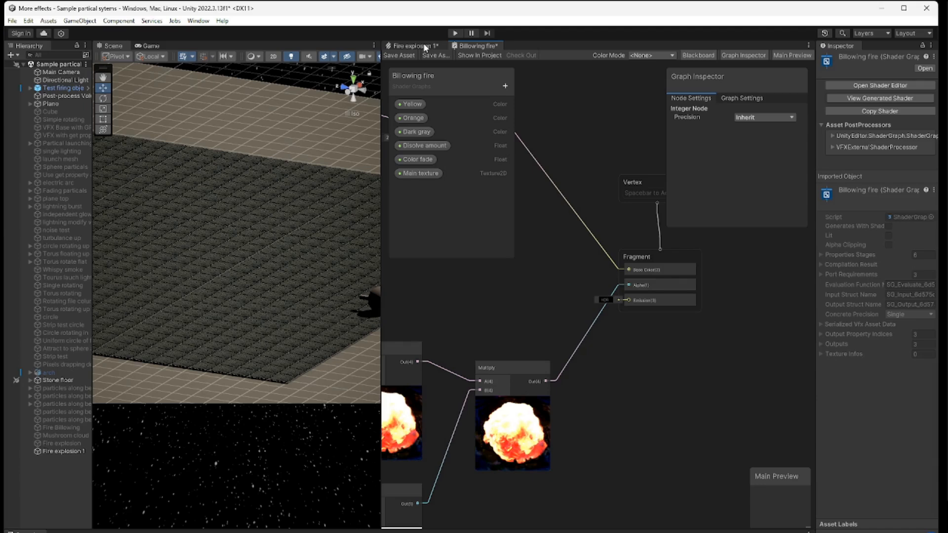
Step: Return to the Fire explosion 1 graph and examine the colors, age curves and texture feeding Output Particle Quad
{"action": "left_click", "coordinate": [424, 46]}
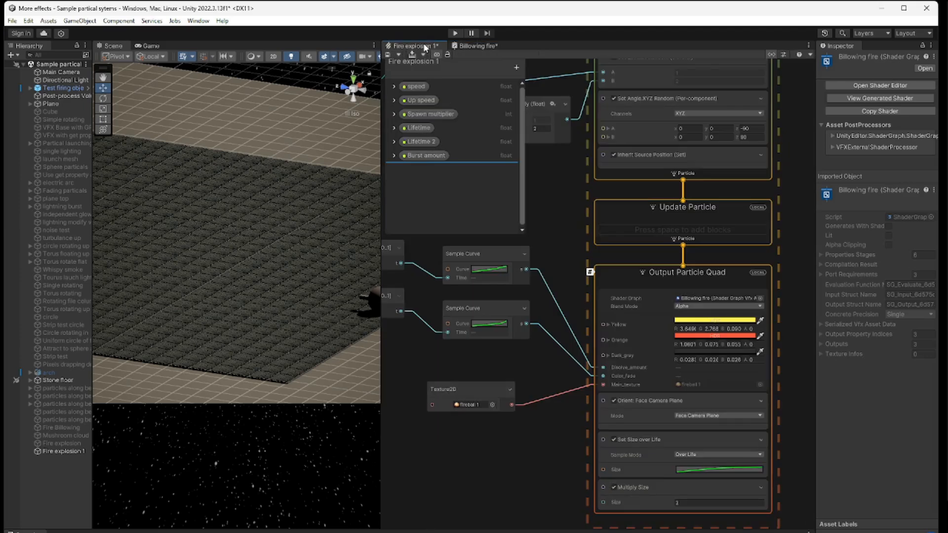
{"action": "middle_click_drag", "start_coordinate": [532, 413], "coordinate": [506, 434]}
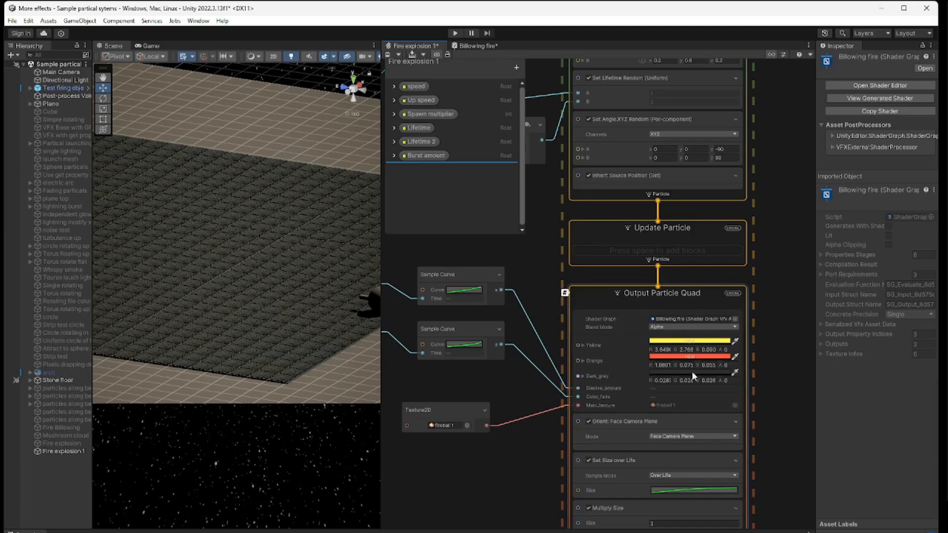
{"action": "middle_click_drag", "start_coordinate": [497, 488], "coordinate": [647, 504]}
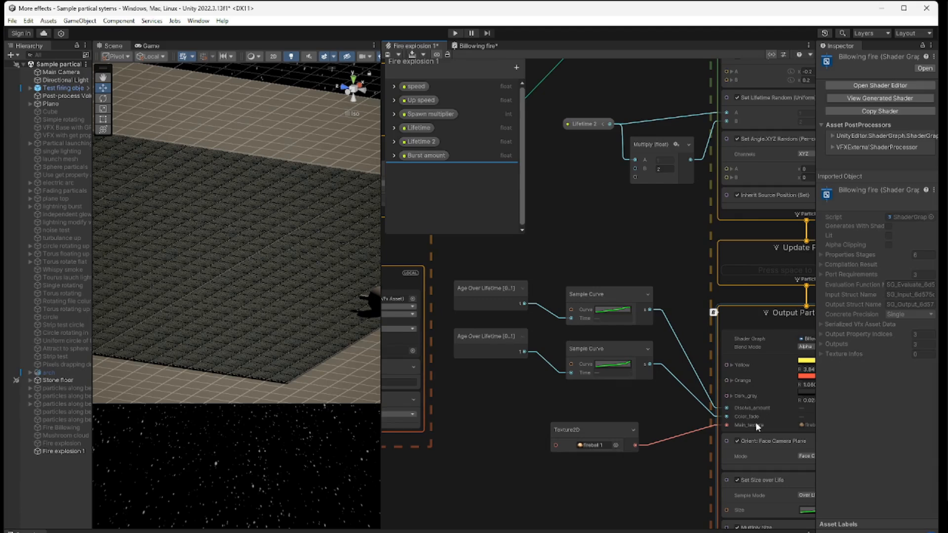
{"action": "middle_click_drag", "start_coordinate": [660, 402], "coordinate": [605, 389]}
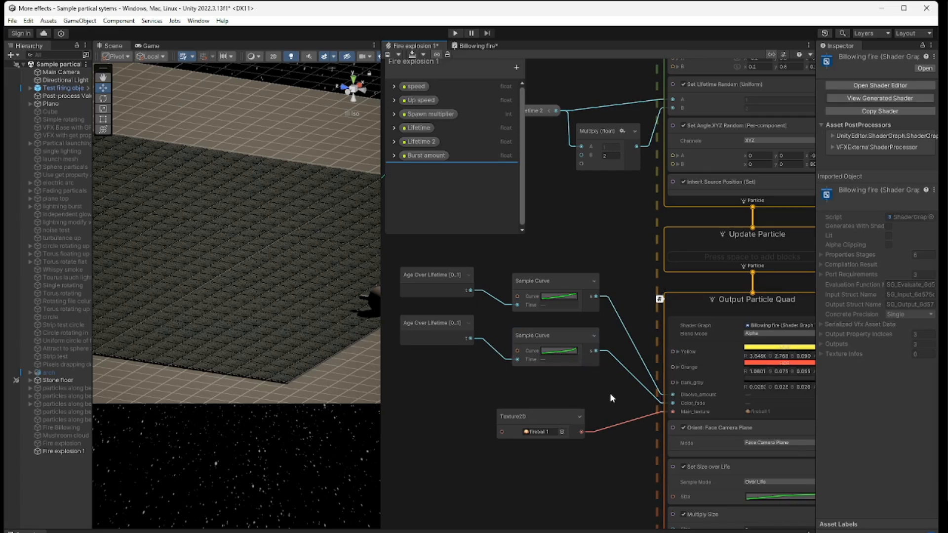
{"action": "middle_click_drag", "start_coordinate": [609, 401], "coordinate": [541, 380]}
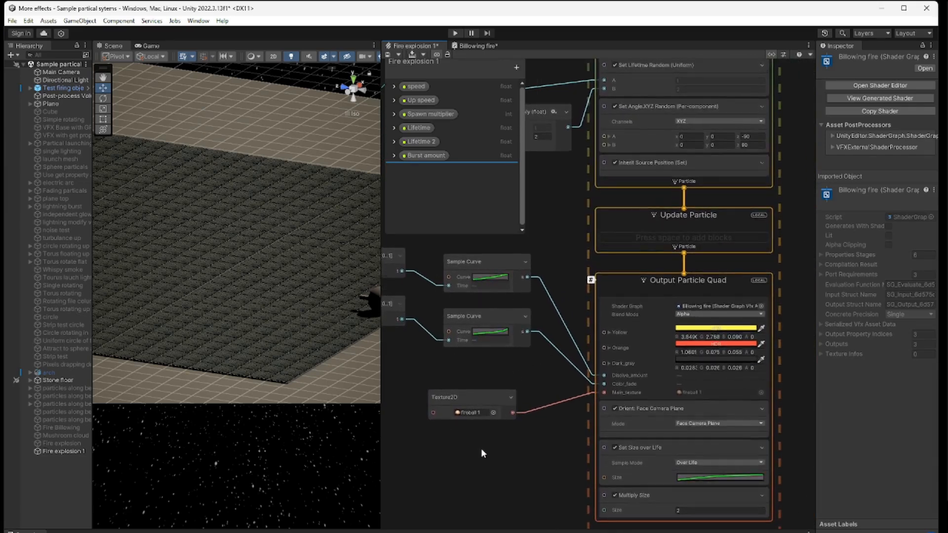
Step: Enable the Single Burst block in the Spawn context of the Heads system and examine the Trail Bodies system it triggers
{"action": "scroll", "coordinate": [586, 485], "scroll_direction": "down", "scroll_amount": 6}
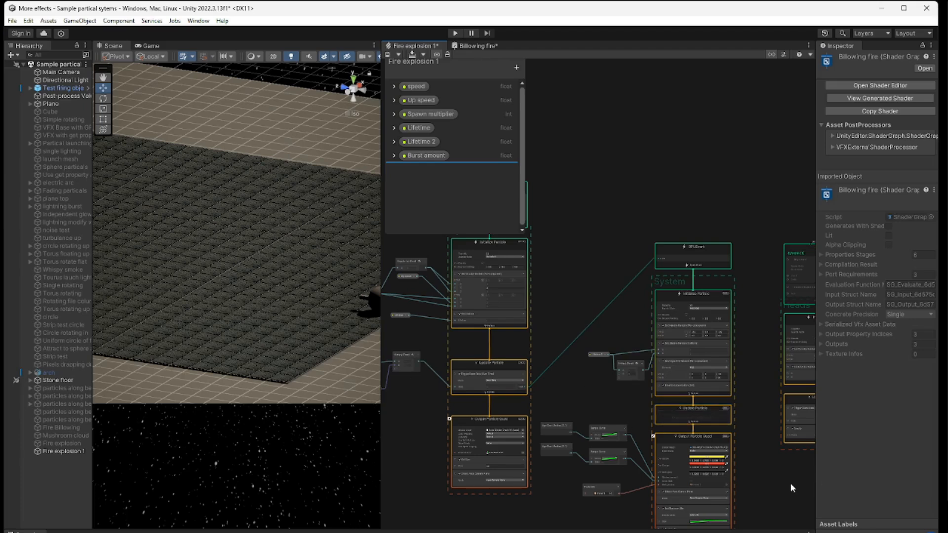
{"action": "middle_click_drag", "start_coordinate": [790, 483], "coordinate": [581, 446]}
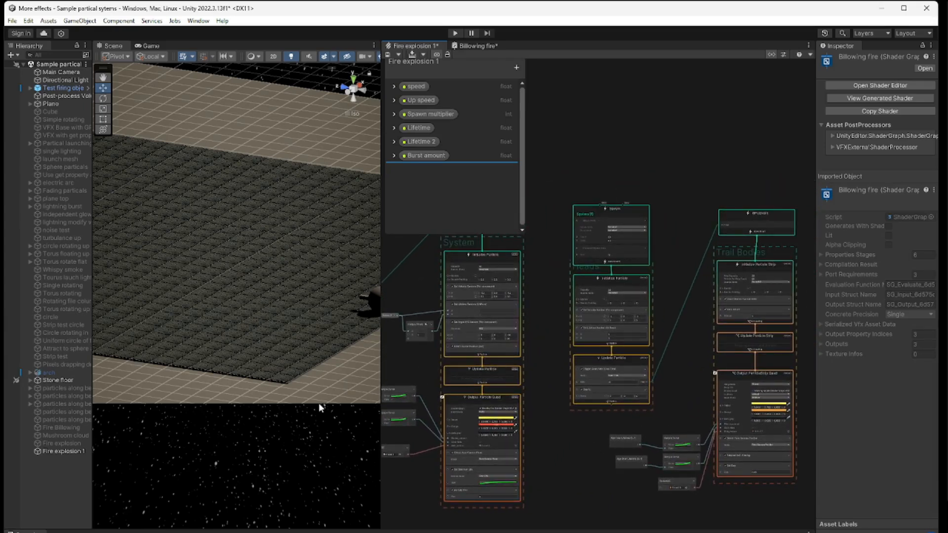
{"action": "scroll", "coordinate": [594, 360], "scroll_direction": "up", "scroll_amount": 3}
{"action": "scroll", "coordinate": [594, 360], "scroll_direction": "up", "scroll_amount": 1}
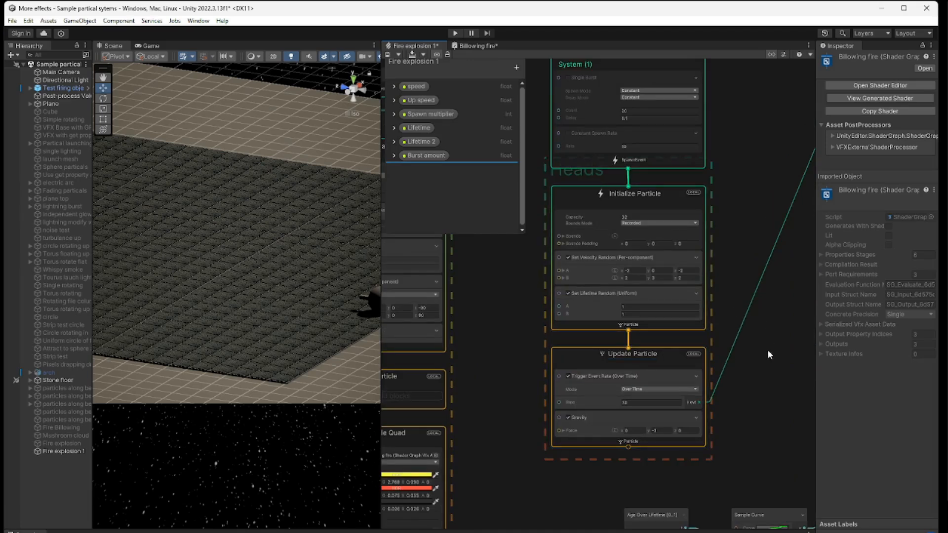
{"action": "middle_click_drag", "start_coordinate": [785, 338], "coordinate": [785, 381]}
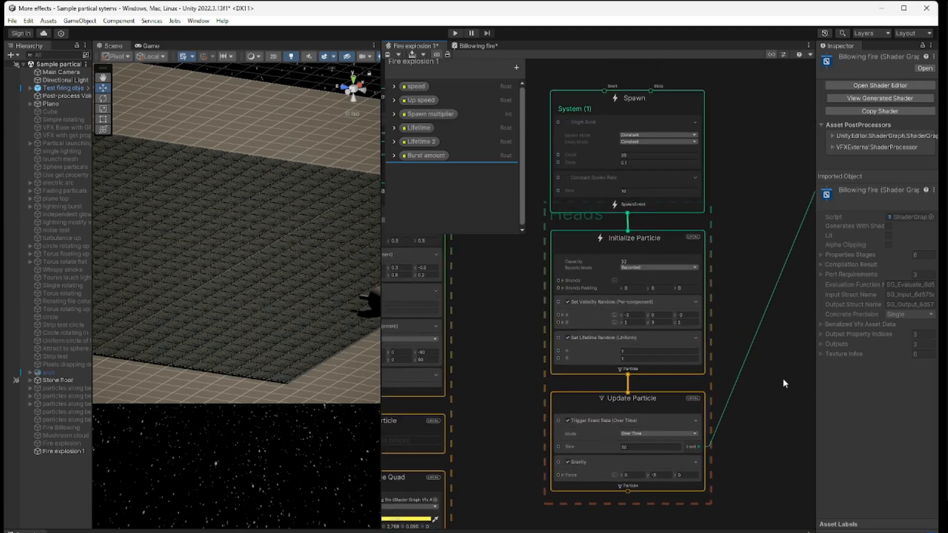
{"action": "left_click", "coordinate": [630, 162]}
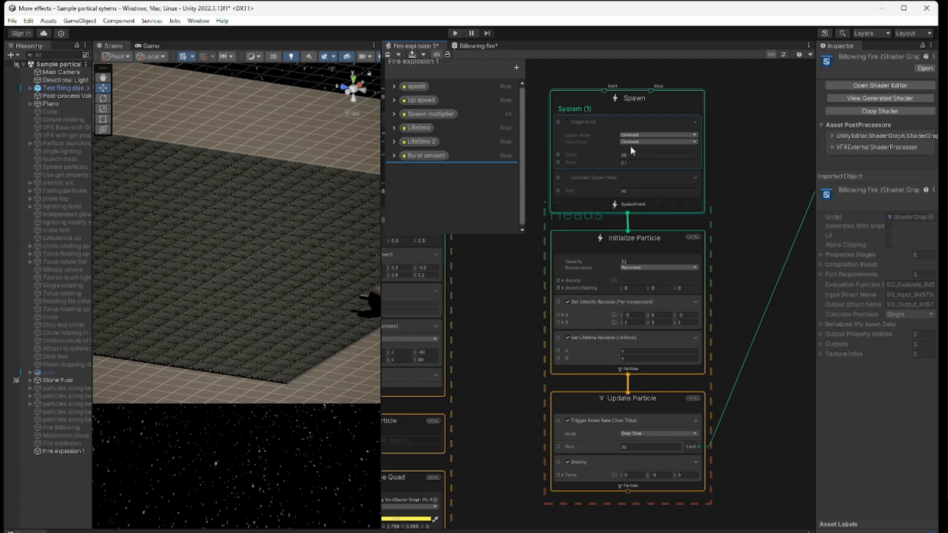
{"action": "left_click", "coordinate": [567, 122]}
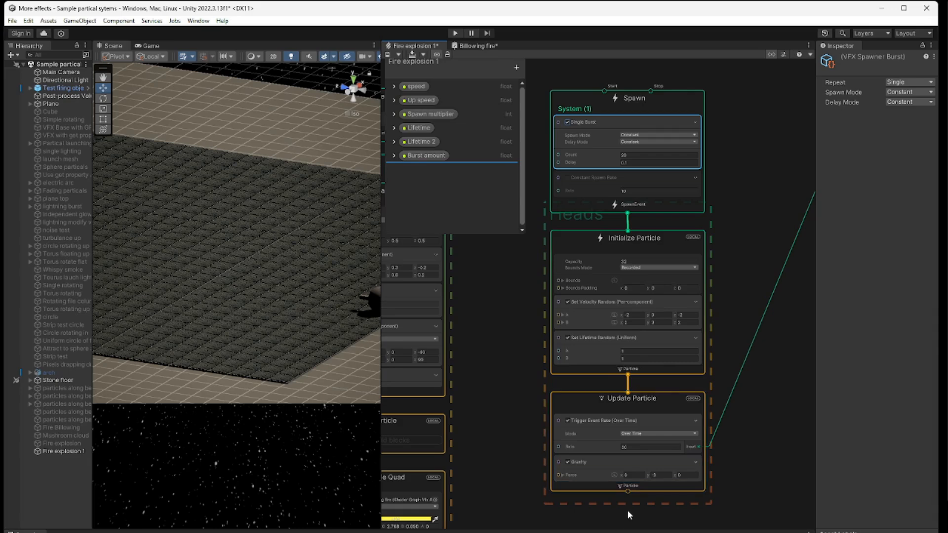
{"action": "middle_click_drag", "start_coordinate": [705, 512], "coordinate": [485, 514]}
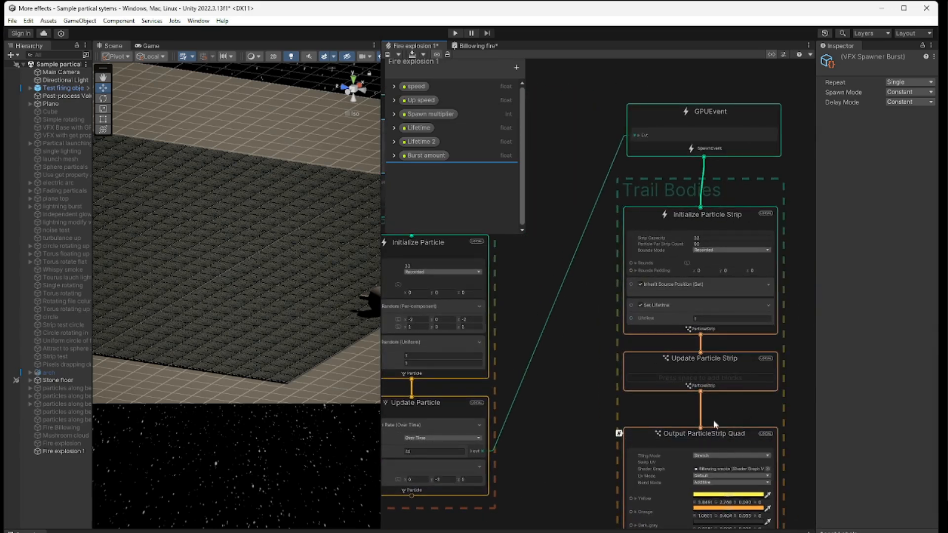
{"action": "middle_click_drag", "start_coordinate": [585, 449], "coordinate": [586, 360]}
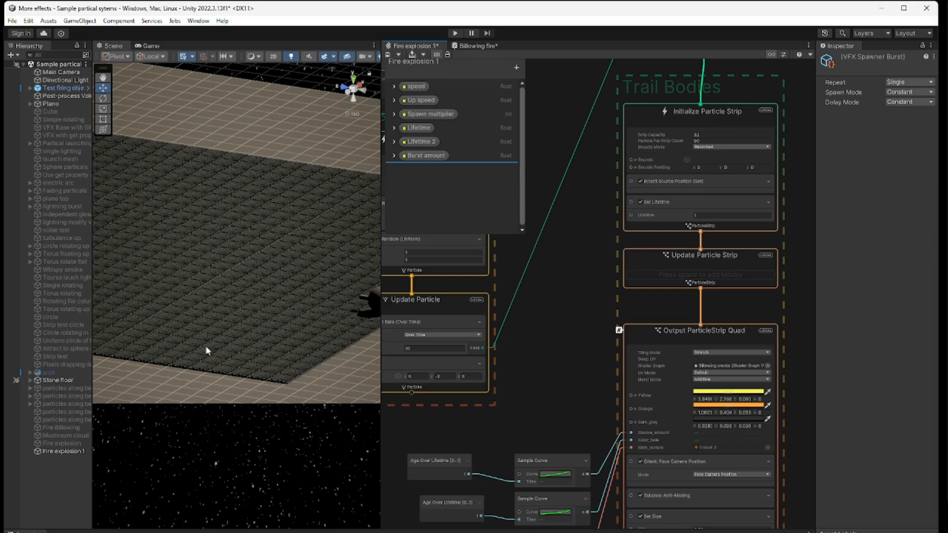
Step: Widen the Scene view, select the Fire explosion 1 object, and play its effect
{"action": "left_click_drag", "start_coordinate": [383, 436], "coordinate": [543, 436]}
{"action": "left_click", "coordinate": [51, 452]}
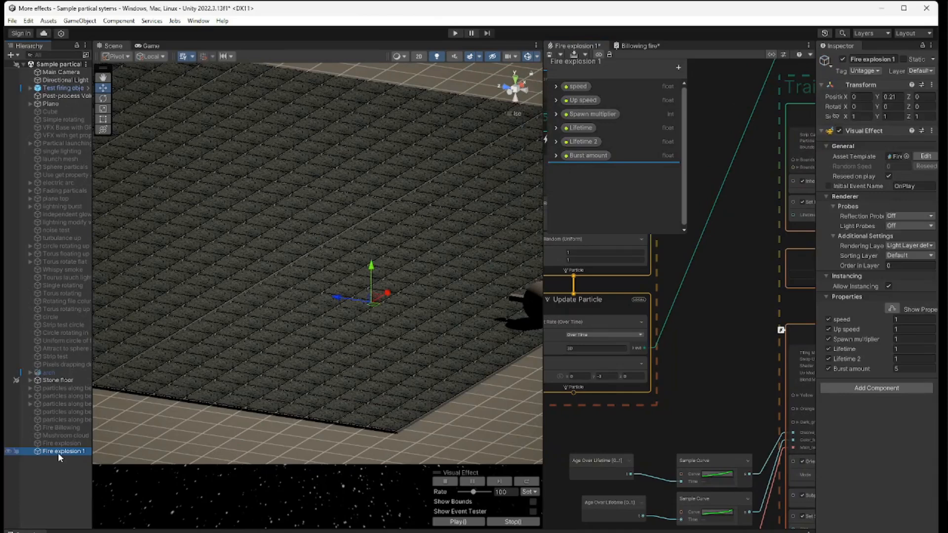
{"action": "left_click", "coordinate": [458, 519]}
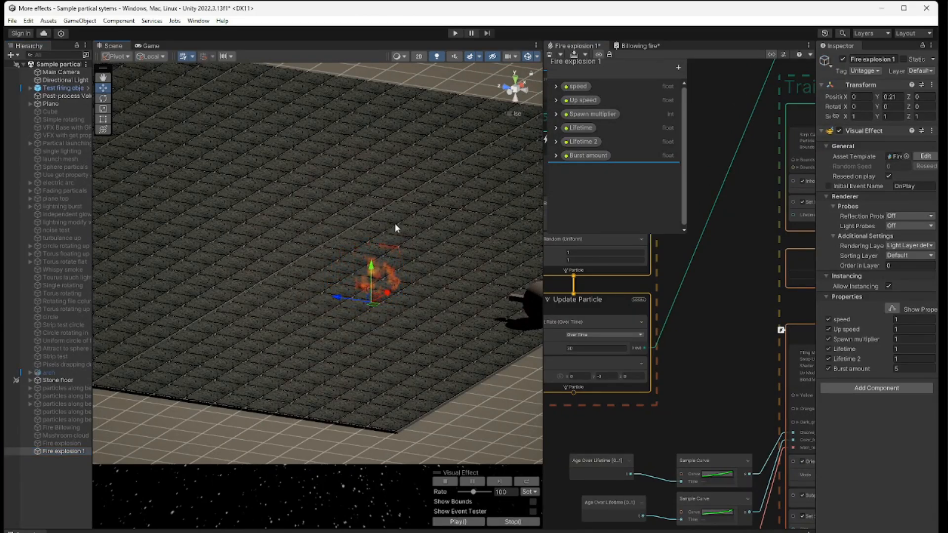
Step: Set the Size of the Set Size block to 0 in the Output Particle Quad context of the first particle system
{"action": "middle_click_drag", "start_coordinate": [683, 414], "coordinate": [814, 416]}
{"action": "middle_click_drag", "start_coordinate": [618, 438], "coordinate": [811, 431]}
{"action": "middle_click_drag", "start_coordinate": [789, 462], "coordinate": [816, 435]}
{"action": "scroll", "coordinate": [774, 427], "scroll_direction": "down", "scroll_amount": 5}
{"action": "middle_click_drag", "start_coordinate": [630, 466], "coordinate": [792, 485]}
{"action": "middle_click_drag", "start_coordinate": [704, 443], "coordinate": [710, 477]}
{"action": "scroll", "coordinate": [693, 461], "scroll_direction": "up", "scroll_amount": 3}
{"action": "scroll", "coordinate": [694, 461], "scroll_direction": "up", "scroll_amount": 1}
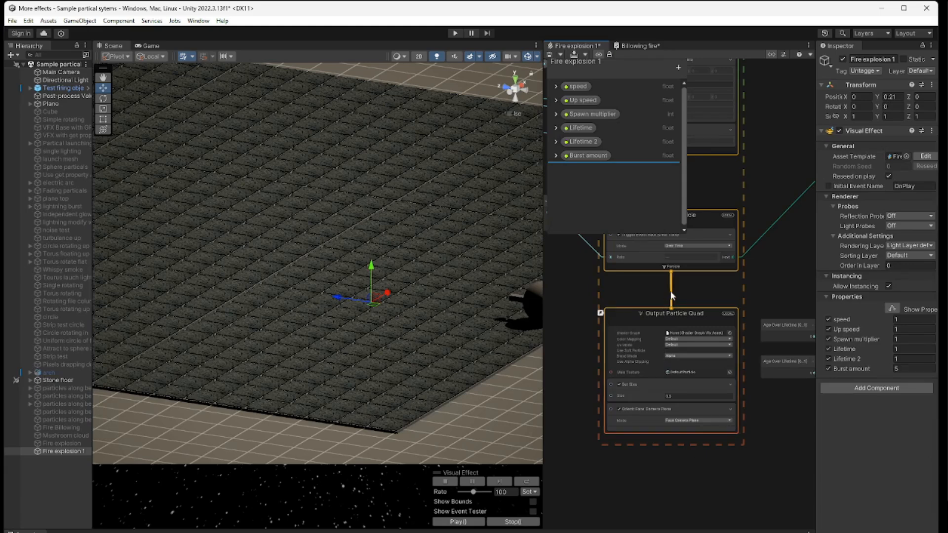
{"action": "left_click", "coordinate": [681, 395]}
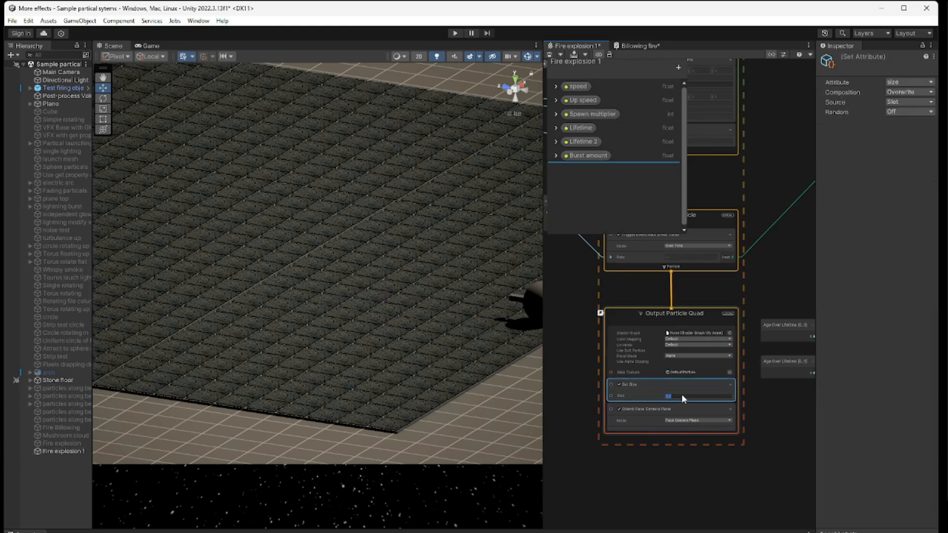
{"action": "scroll", "coordinate": [682, 396], "scroll_direction": "up", "scroll_amount": 4}
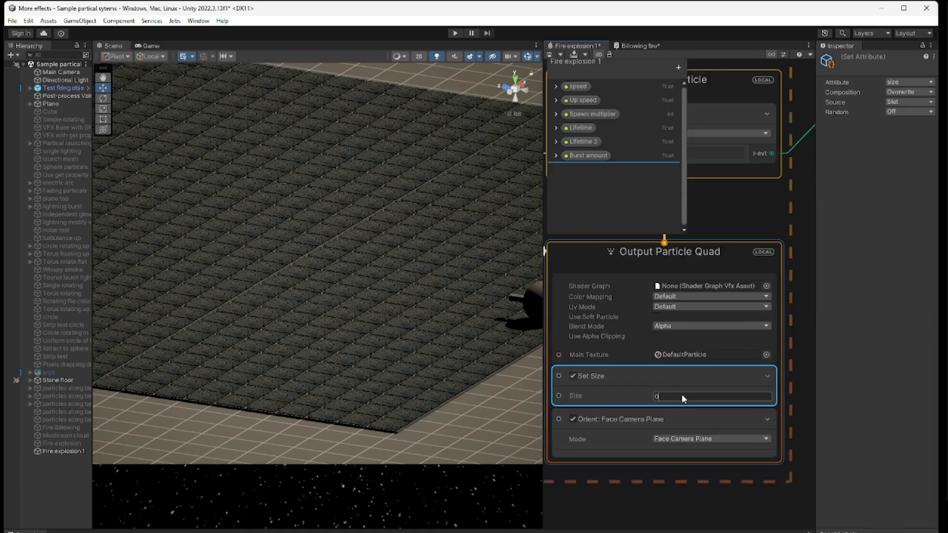
{"action": "left_click", "coordinate": [678, 508]}
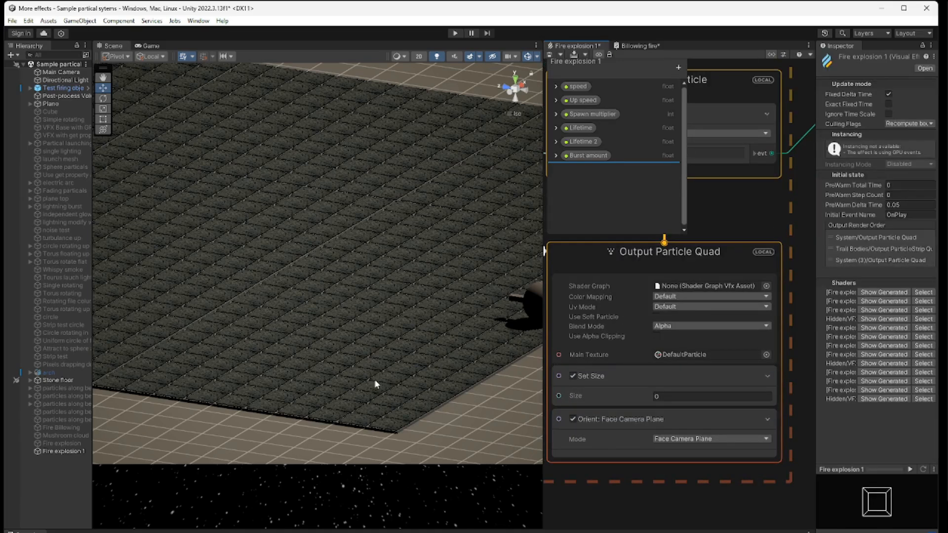
Step: Select the Fire explosion 1 object and play its effect in the Scene view
{"action": "left_click", "coordinate": [68, 452]}
{"action": "left_click", "coordinate": [472, 520]}
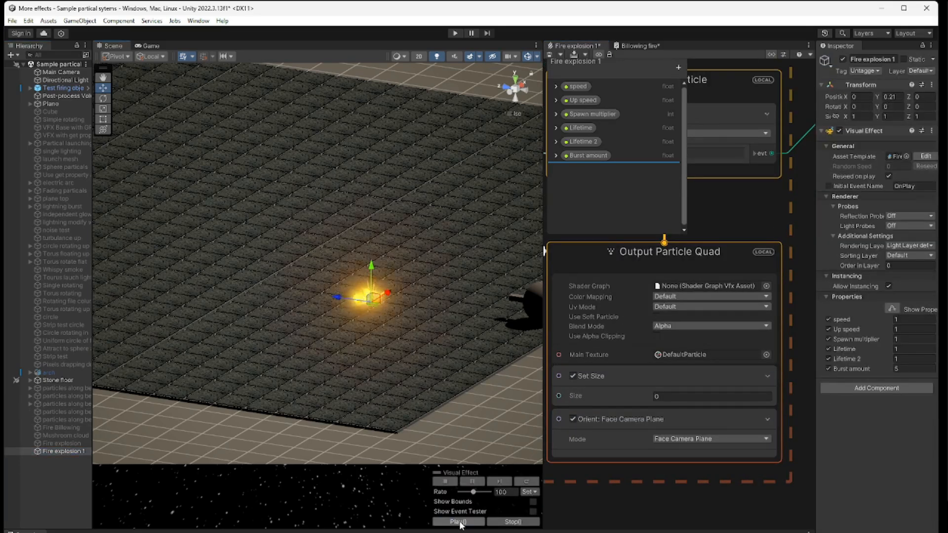
{"action": "left_click", "coordinate": [375, 378]}
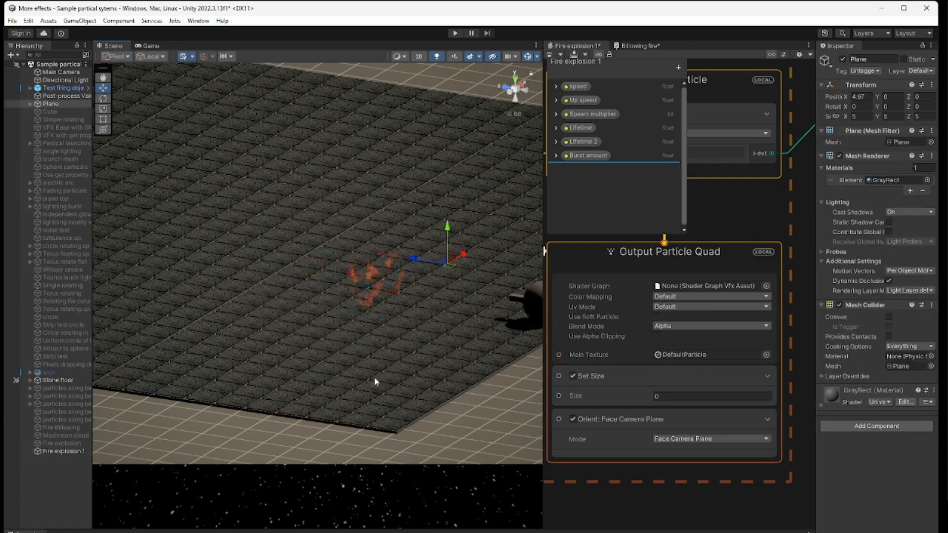
Step: Reselect Fire explosion 1, switch to the Hand tool, and replay the explosion several times
{"action": "left_click", "coordinate": [67, 452]}
{"action": "left_click", "coordinate": [102, 78]}
{"action": "left_click", "coordinate": [450, 522]}
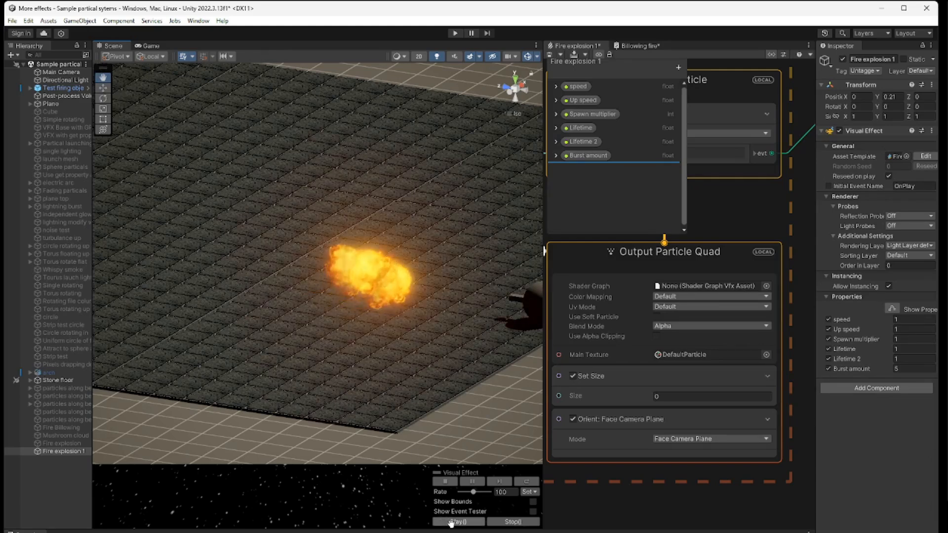
{"action": "left_click", "coordinate": [450, 522]}
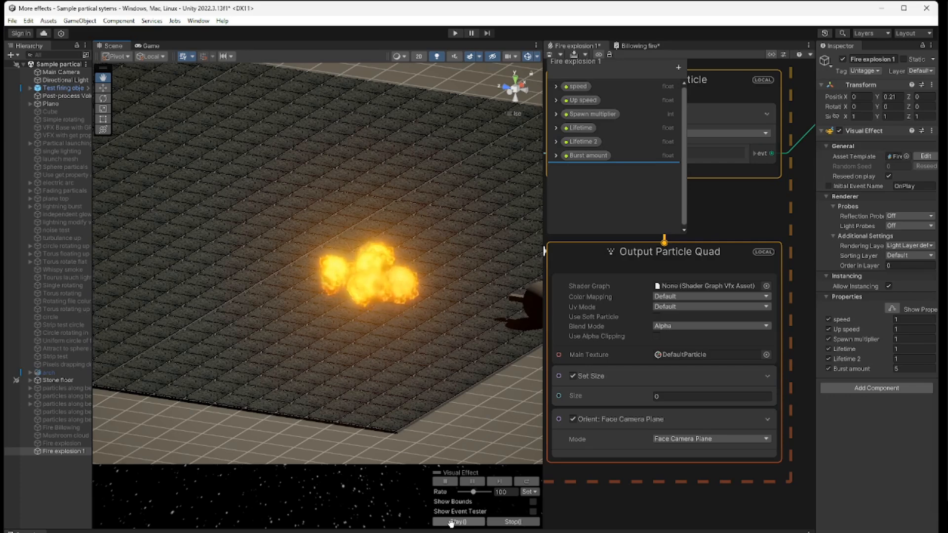
{"action": "left_click", "coordinate": [450, 522]}
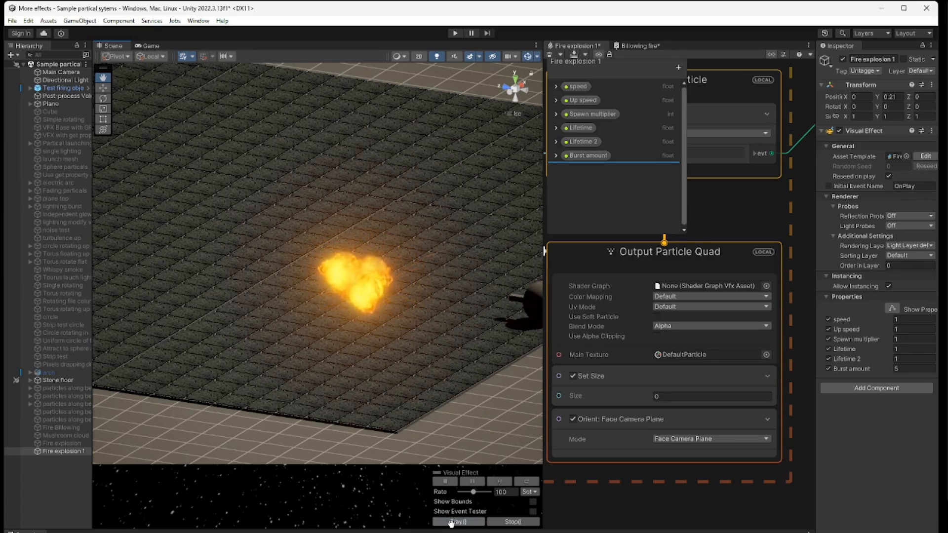
{"action": "left_click", "coordinate": [450, 522]}
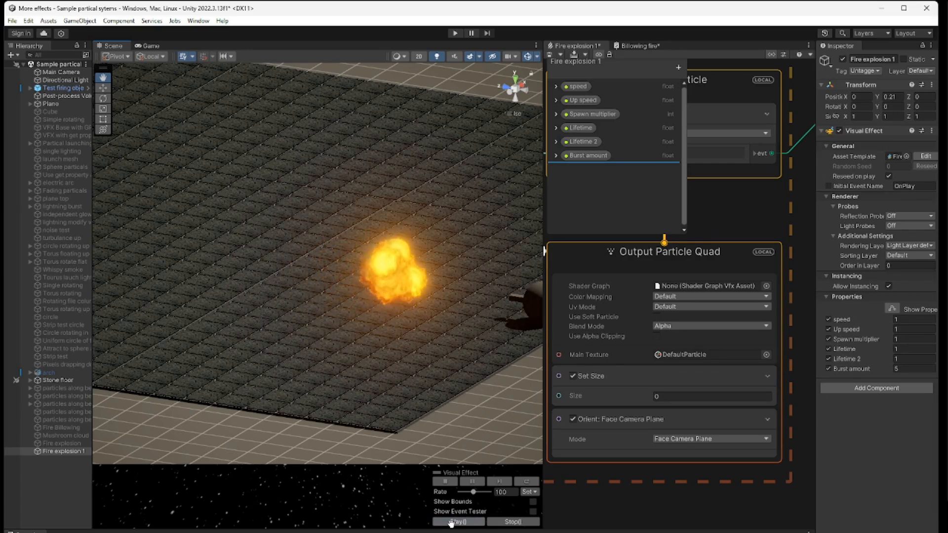
{"action": "left_click", "coordinate": [451, 522]}
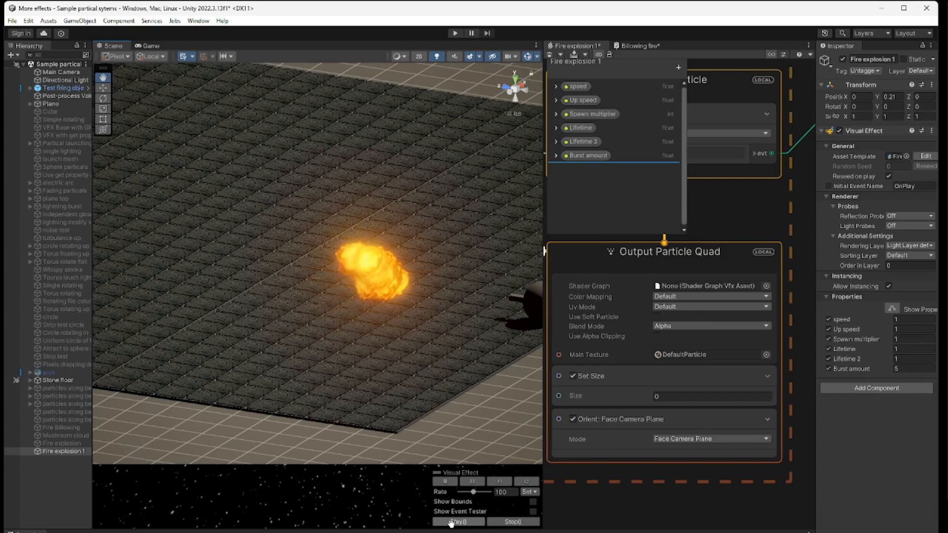
{"action": "left_click", "coordinate": [451, 522]}
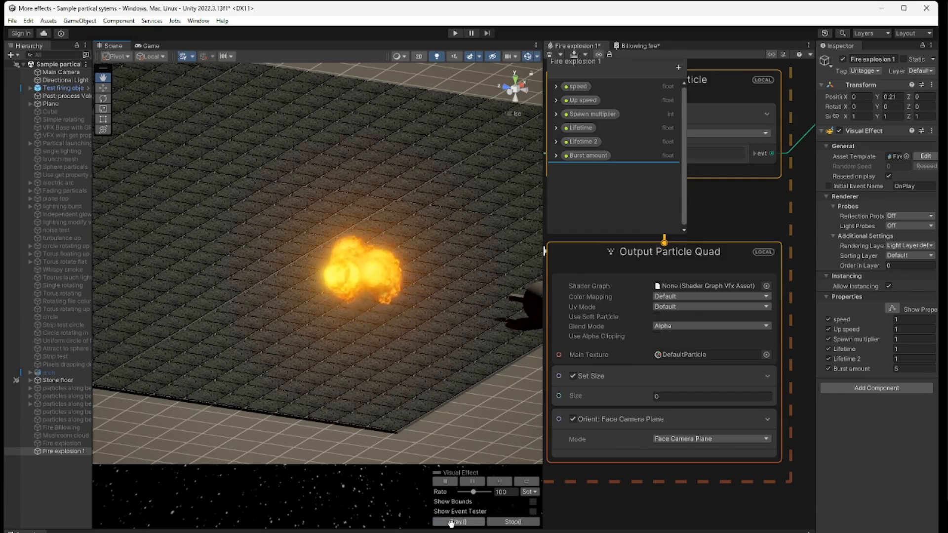
{"action": "left_click", "coordinate": [451, 522]}
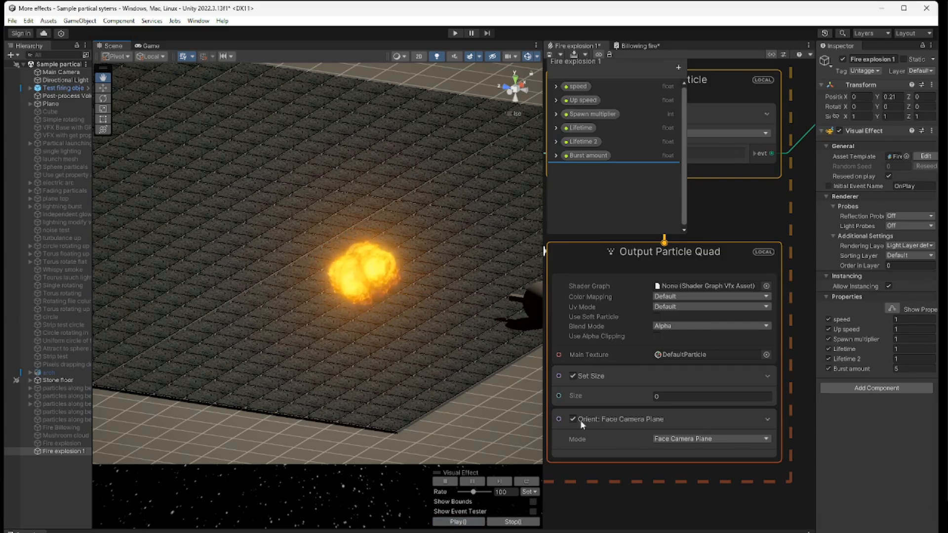
Step: Widen the Inspector and set the Lifetime property of Fire explosion 1 to 0.5
{"action": "left_click_drag", "start_coordinate": [816, 429], "coordinate": [786, 424]}
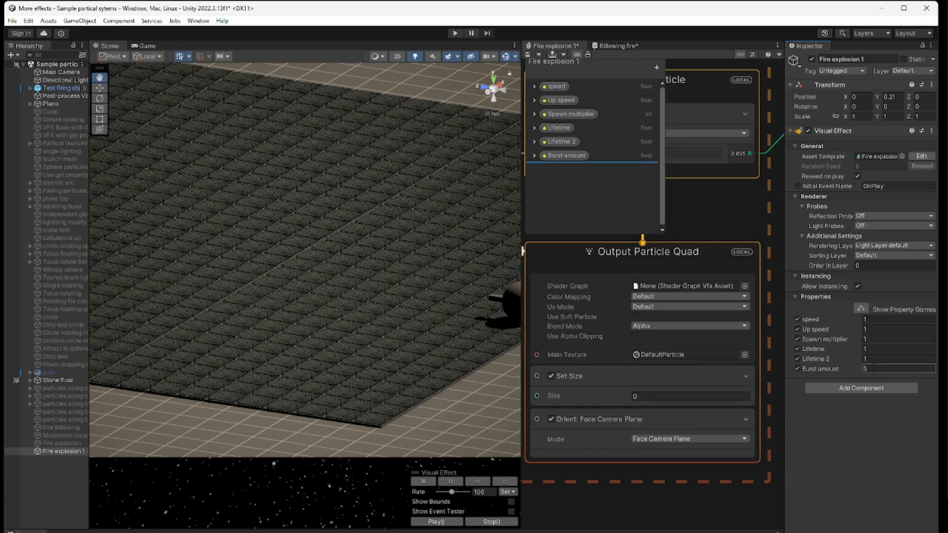
{"action": "left_click", "coordinate": [874, 349]}
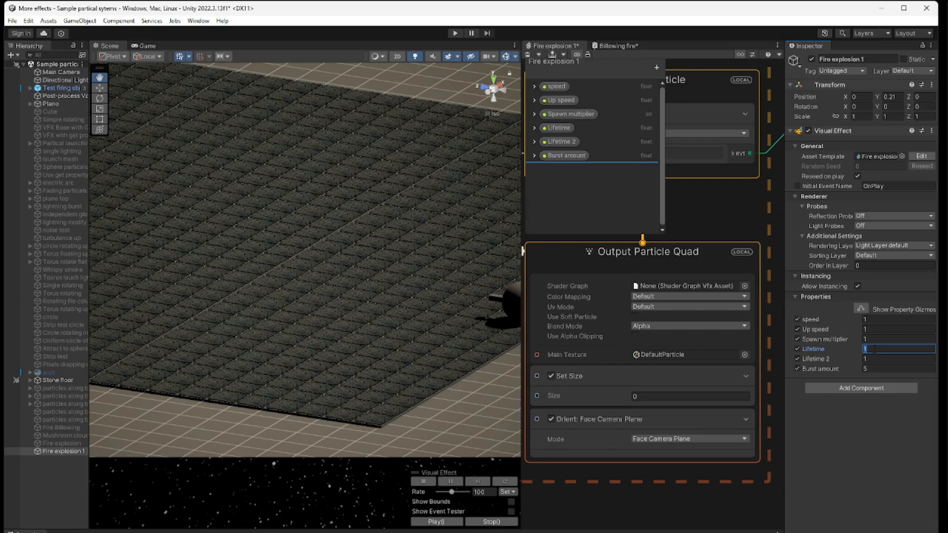
{"action": "type", "text": "0.5"}
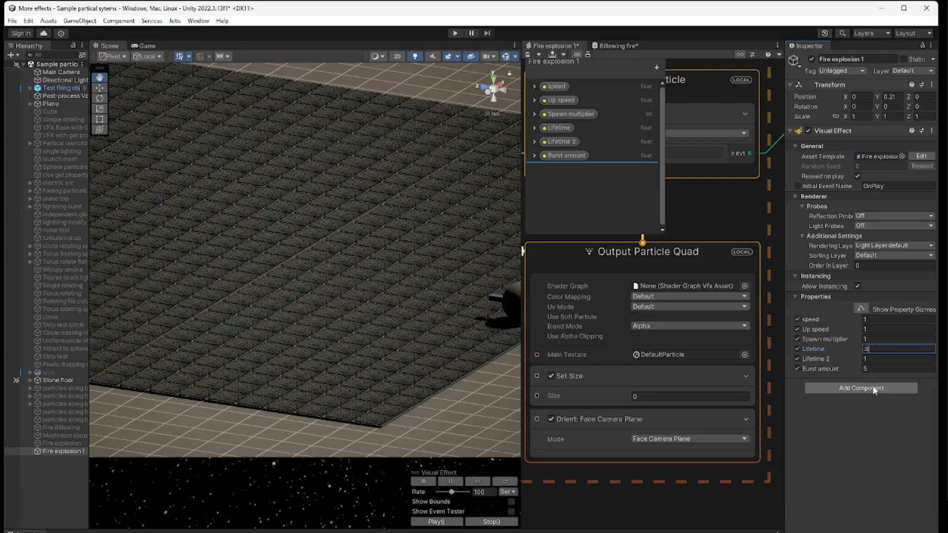
{"action": "left_click", "coordinate": [855, 415]}
Step: Replay the Fire explosion 1 effect several times to check the shorter lifetime
{"action": "left_click", "coordinate": [58, 451]}
{"action": "left_click", "coordinate": [447, 522]}
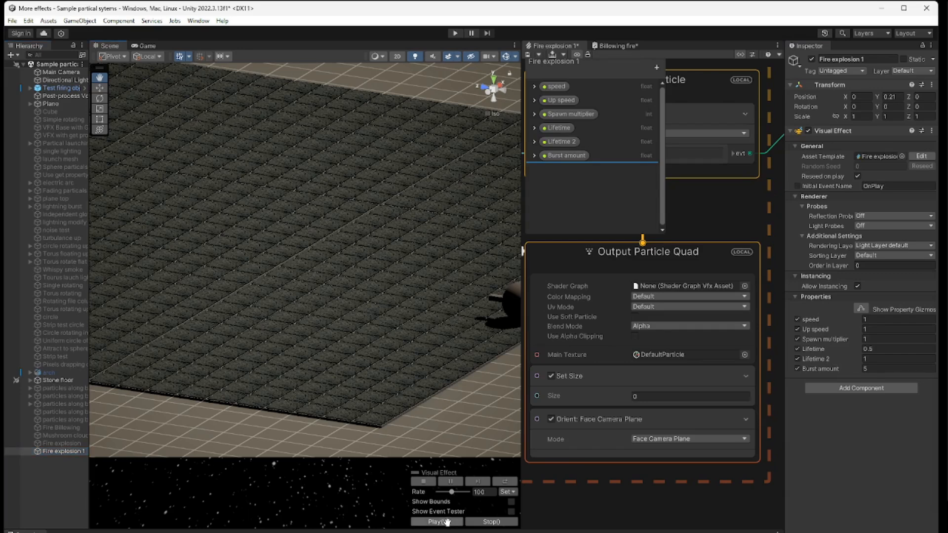
{"action": "left_click", "coordinate": [447, 522]}
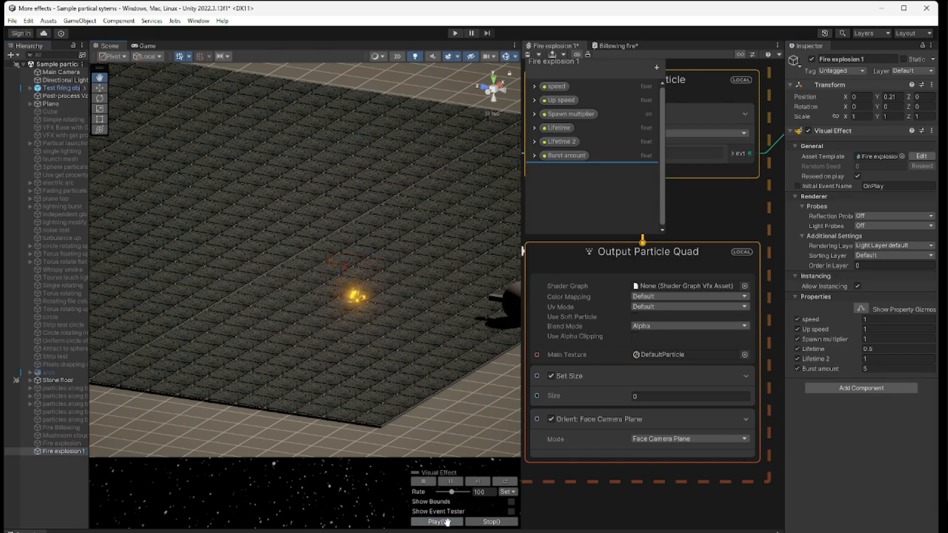
{"action": "left_click", "coordinate": [447, 522]}
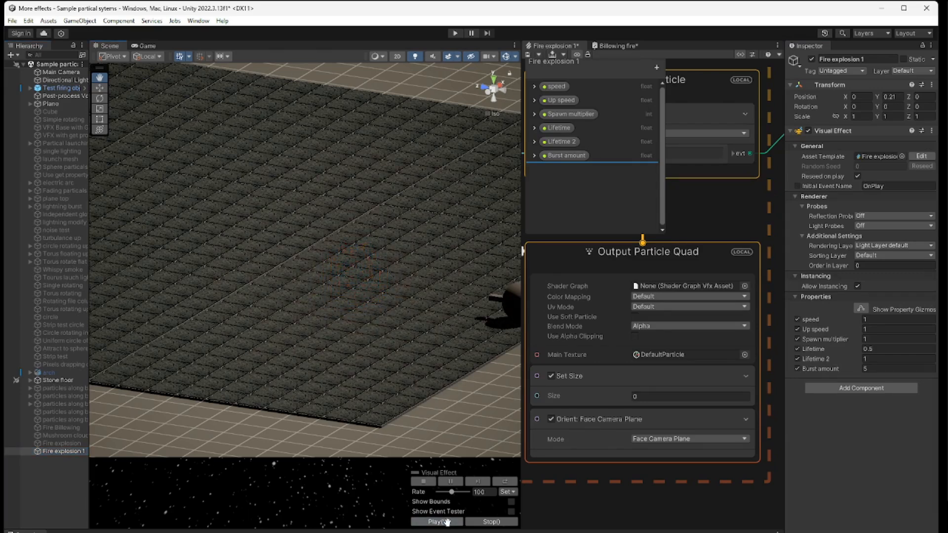
{"action": "left_click", "coordinate": [447, 522]}
Step: Set the Burst amount of Fire explosion 1 to 20 and play the effect to preview the denser burst
{"action": "left_click", "coordinate": [883, 369]}
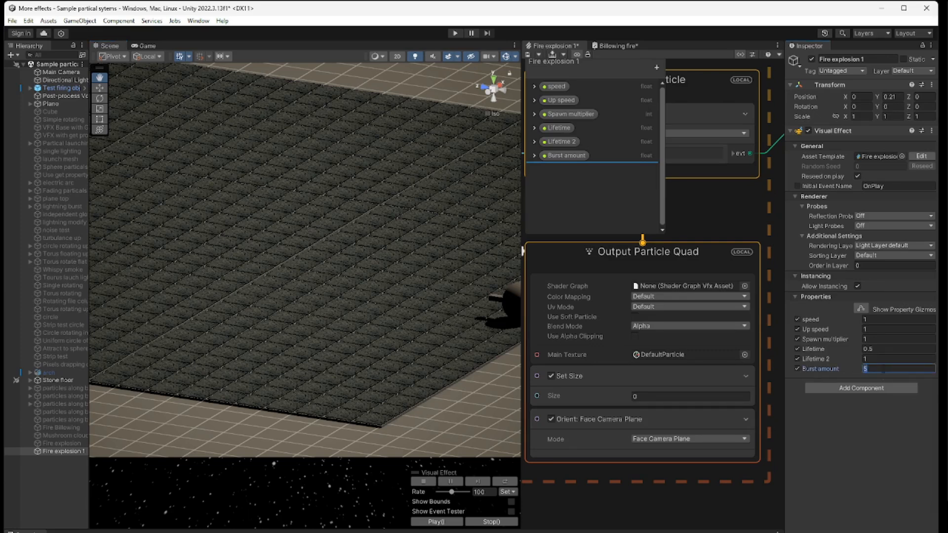
{"action": "type", "text": "20"}
{"action": "key", "text": "Return"}
{"action": "left_click", "coordinate": [440, 522]}
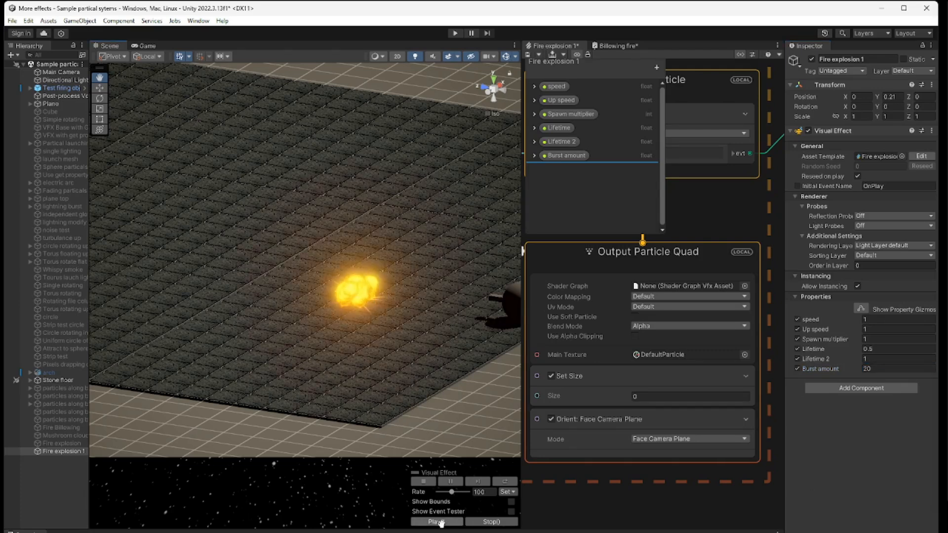
{"action": "left_click", "coordinate": [439, 522]}
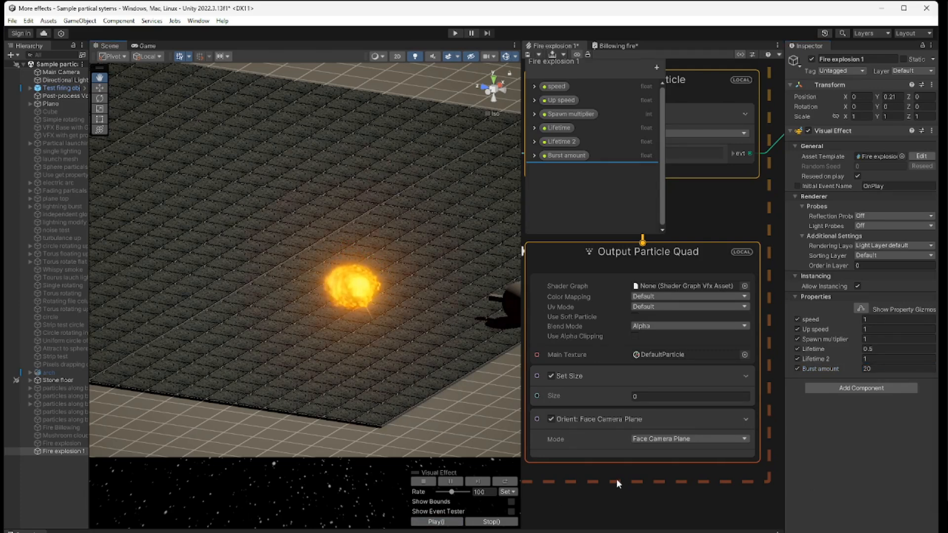
Step: Set the Burst amount of Fire explosion 1 back to 5 and replay the effect
{"action": "left_click", "coordinate": [883, 369]}
{"action": "type", "text": "5"}
{"action": "key", "text": "Return"}
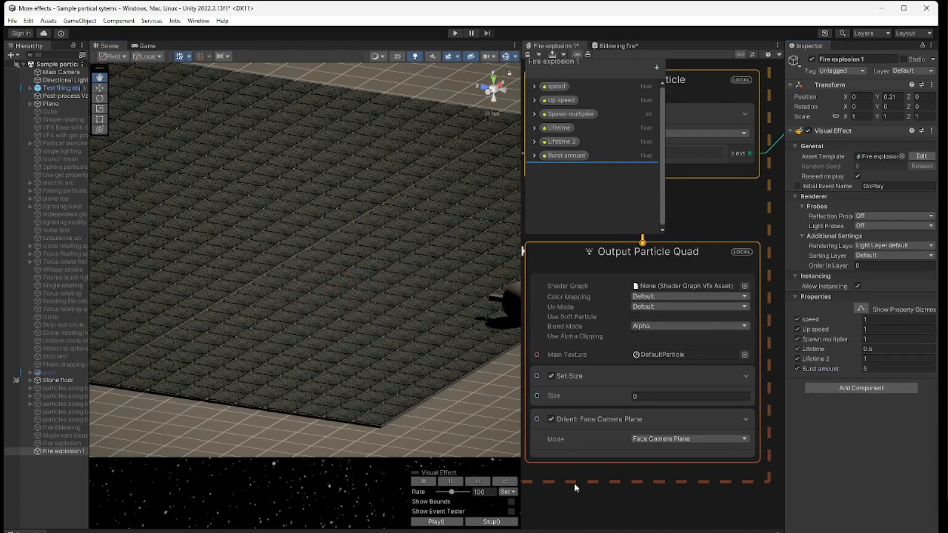
{"action": "left_click", "coordinate": [442, 522]}
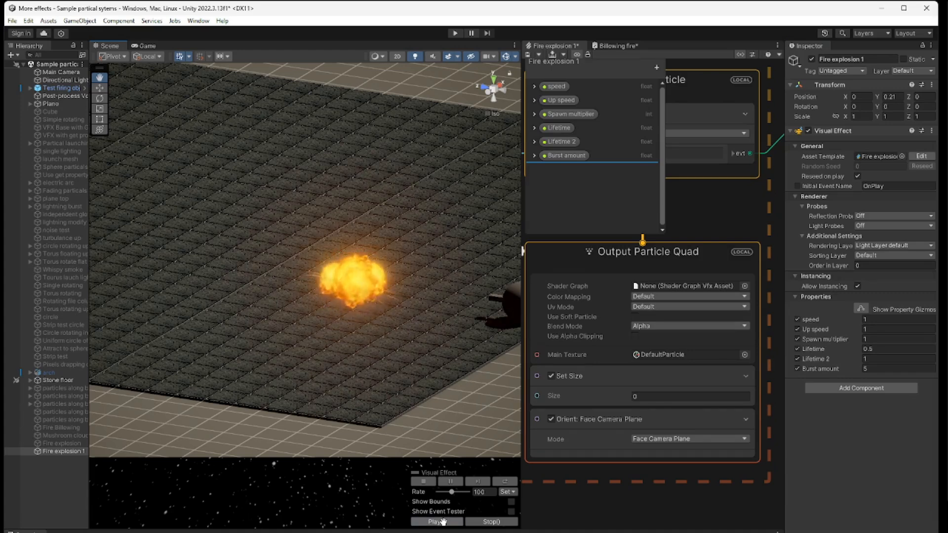
{"action": "left_click", "coordinate": [440, 521]}
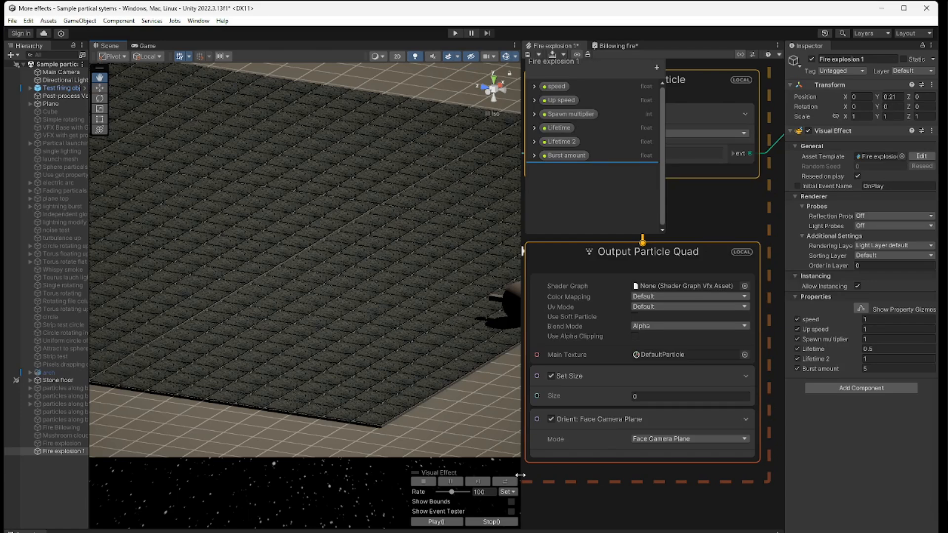
Step: Widen the graph view and create an Empty Particle System in the free space beside the existing systems
{"action": "left_click_drag", "start_coordinate": [520, 475], "coordinate": [362, 451]}
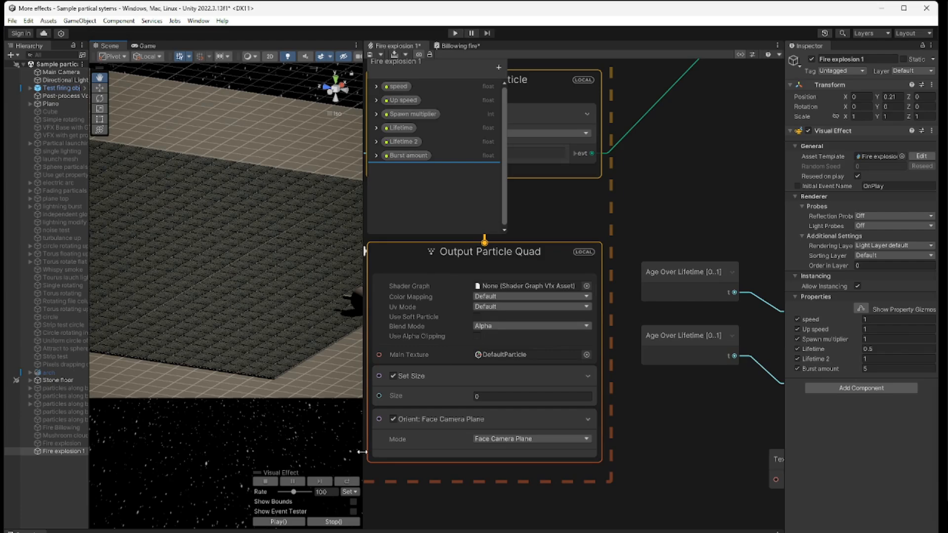
{"action": "left_click_drag", "start_coordinate": [362, 452], "coordinate": [353, 452]}
{"action": "scroll", "coordinate": [484, 422], "scroll_direction": "down", "scroll_amount": 4}
{"action": "scroll", "coordinate": [484, 422], "scroll_direction": "down", "scroll_amount": 5}
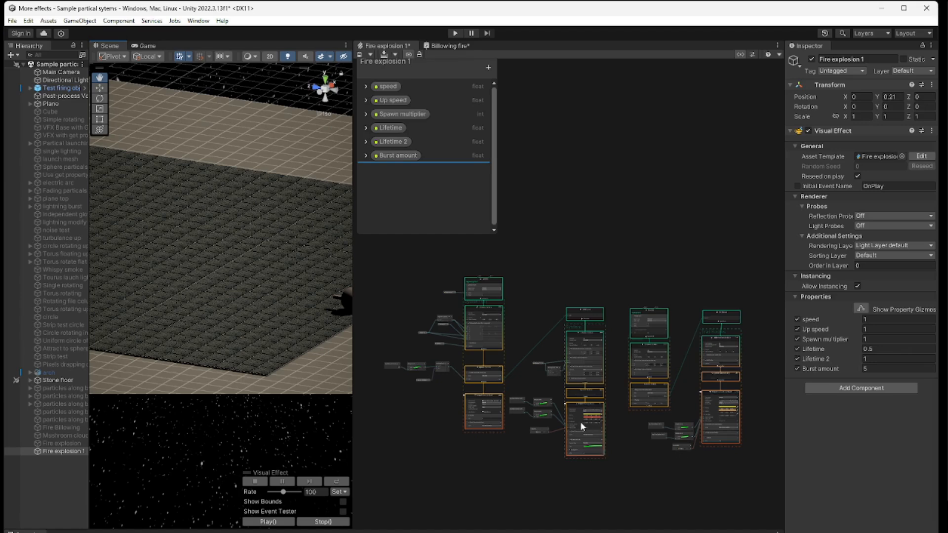
{"action": "left_click", "coordinate": [529, 463]}
{"action": "middle_click_drag", "start_coordinate": [532, 482], "coordinate": [677, 458]}
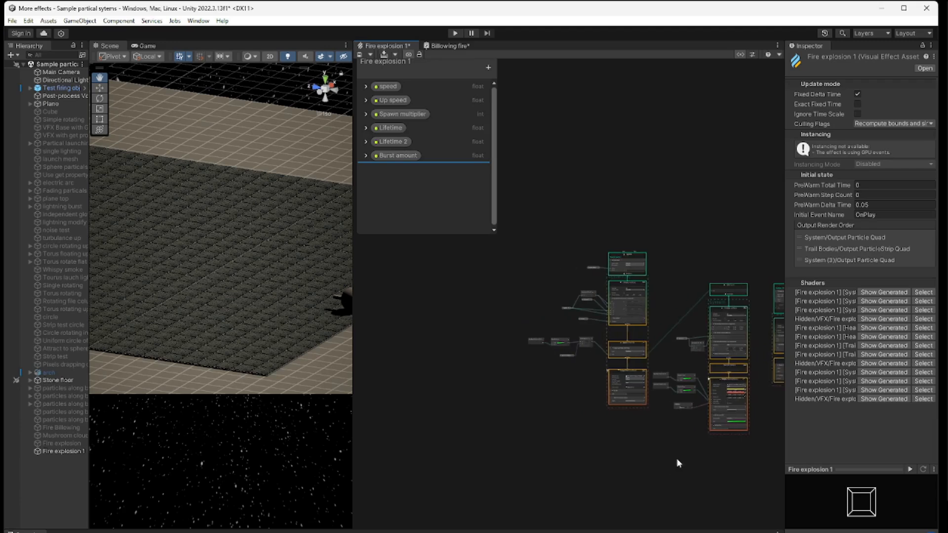
{"action": "right_click", "coordinate": [438, 349]}
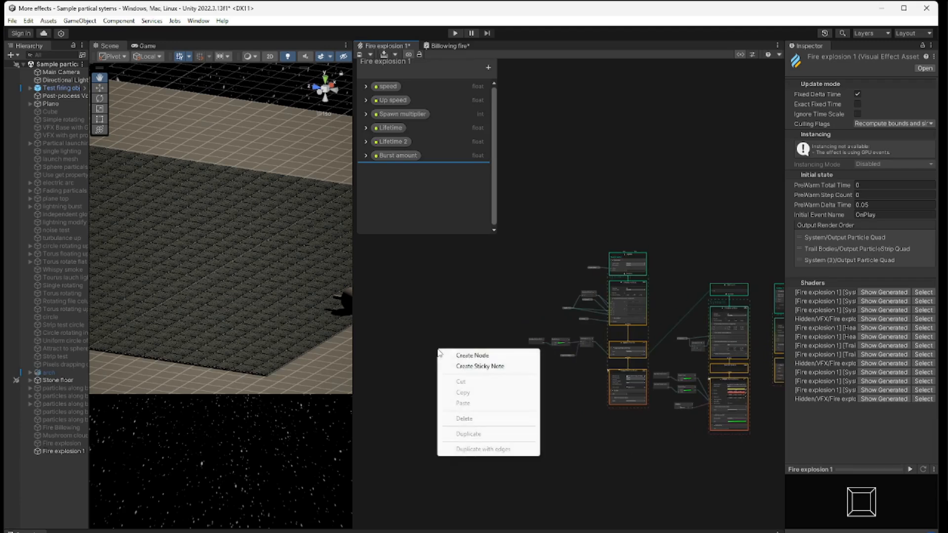
{"action": "left_click", "coordinate": [482, 356]}
{"action": "left_click", "coordinate": [445, 403]}
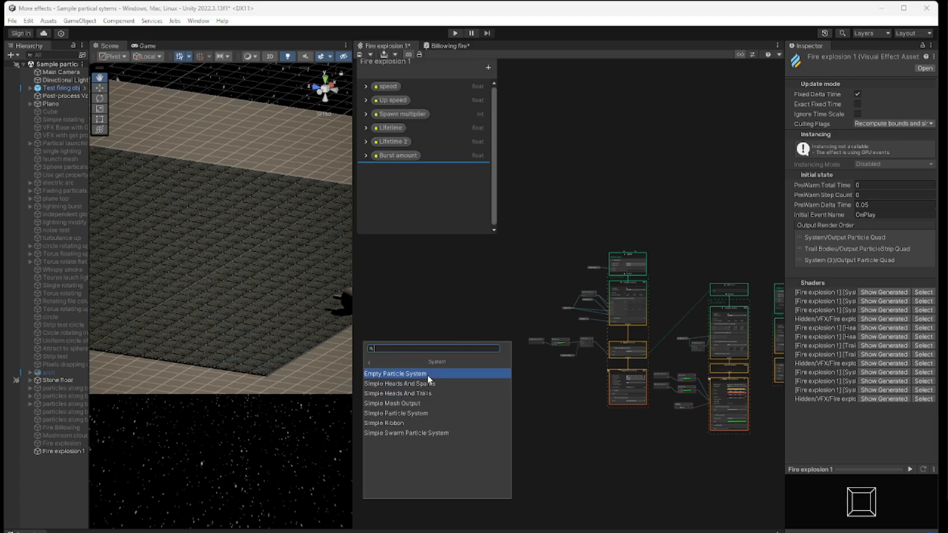
{"action": "left_click", "coordinate": [392, 373]}
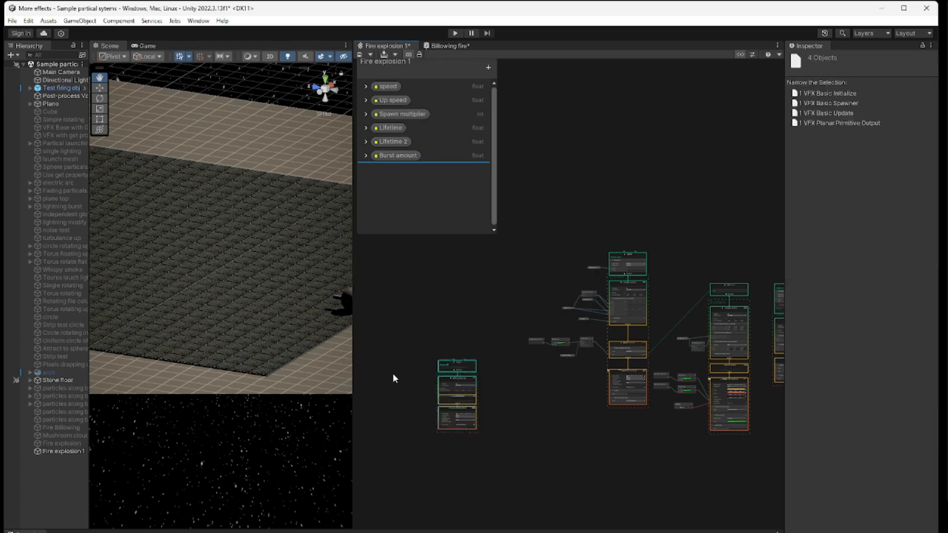
Step: Add a Single Burst block to the Spawn context of the new empty particle system
{"action": "scroll", "coordinate": [479, 424], "scroll_direction": "up", "scroll_amount": 5}
{"action": "middle_click_drag", "start_coordinate": [521, 385], "coordinate": [600, 344]}
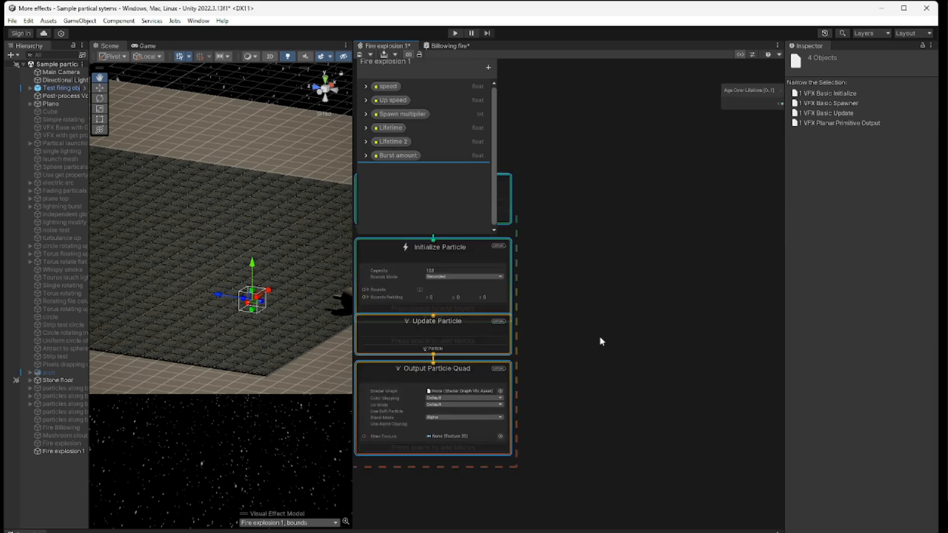
{"action": "key", "text": "f"}
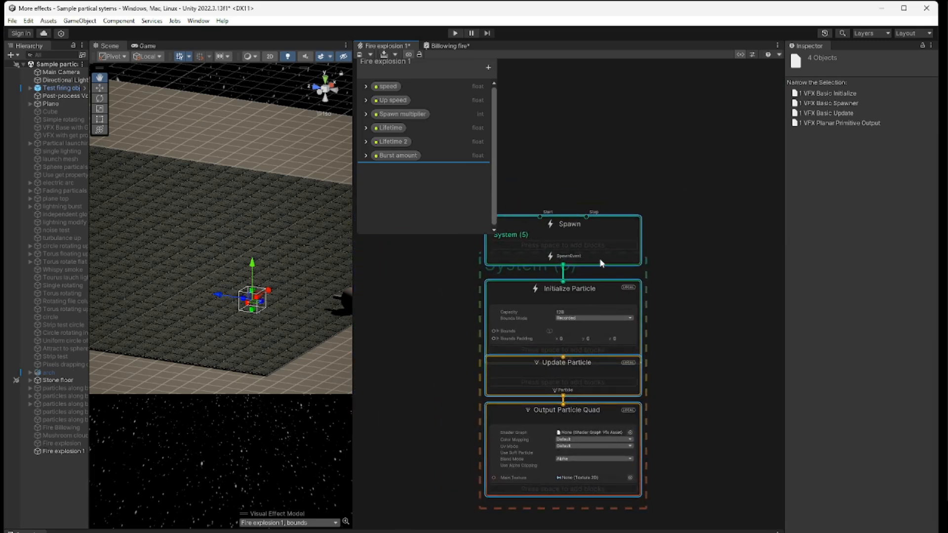
{"action": "key", "text": "space"}
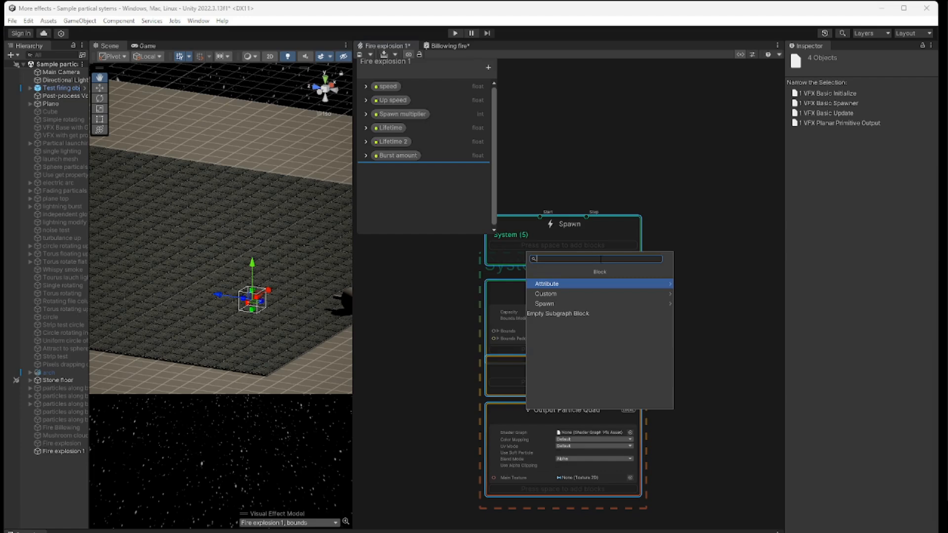
{"action": "left_click", "coordinate": [595, 304]}
{"action": "left_click", "coordinate": [594, 305]}
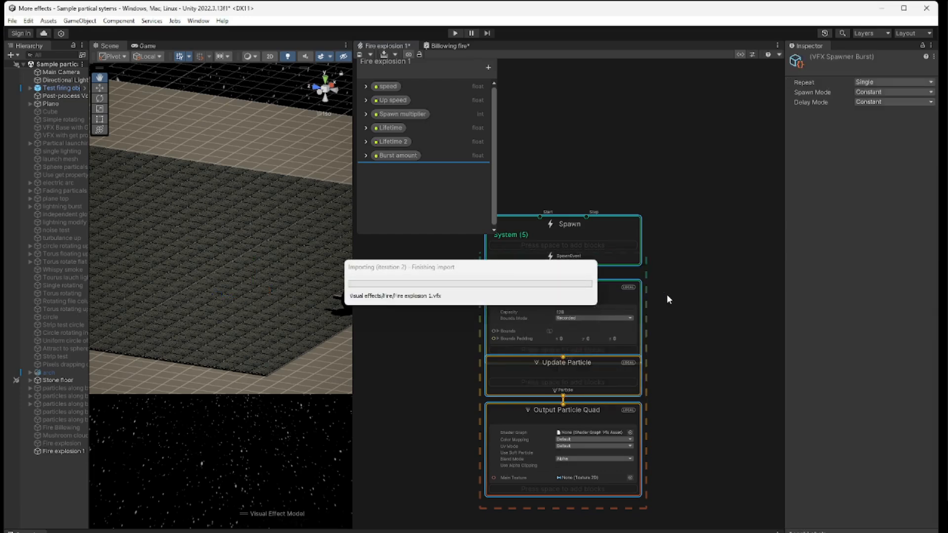
Step: Move the new system's Output Particle Quad and Update Particle contexts down so all contexts stack below Initialize Particle without overlapping
{"action": "middle_click_drag", "start_coordinate": [695, 435], "coordinate": [706, 316]}
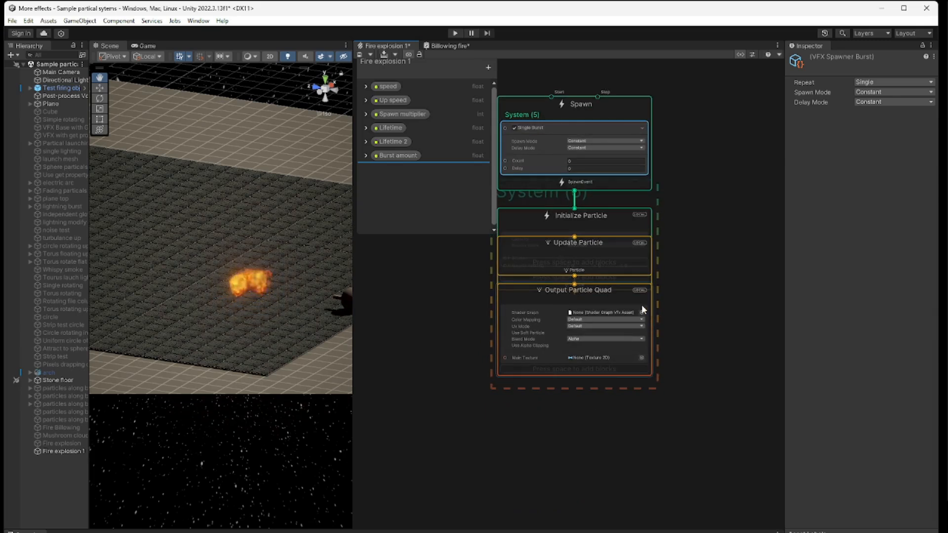
{"action": "left_click_drag", "start_coordinate": [617, 286], "coordinate": [617, 354]}
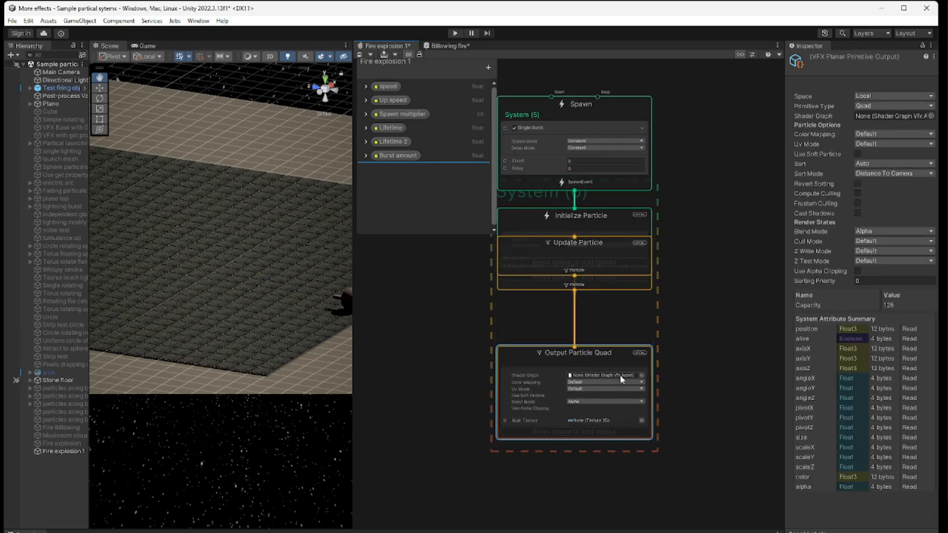
{"action": "left_click_drag", "start_coordinate": [603, 241], "coordinate": [602, 303]}
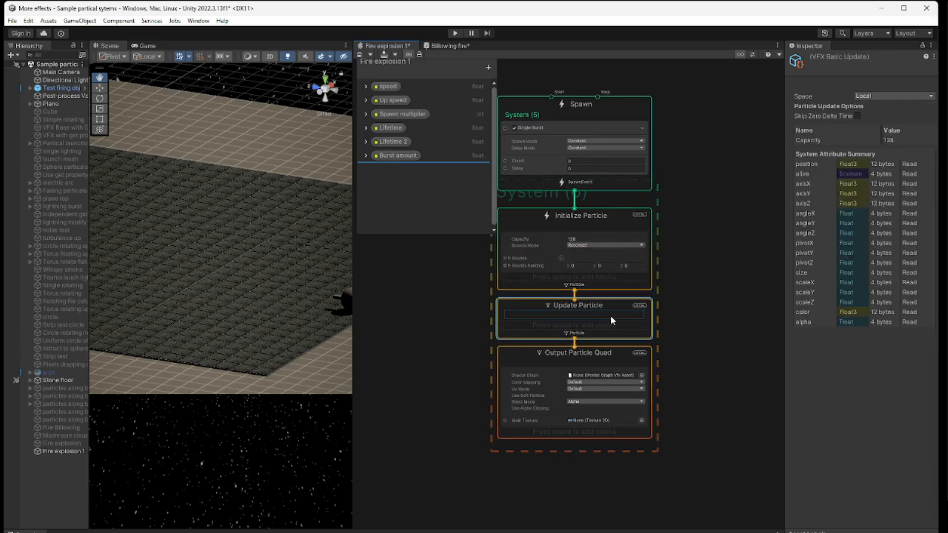
Step: Delete the entire new single-burst particle system from the graph and bring the original Fire explosion 1 systems back into view
{"action": "scroll", "coordinate": [685, 312], "scroll_direction": "down", "scroll_amount": 5}
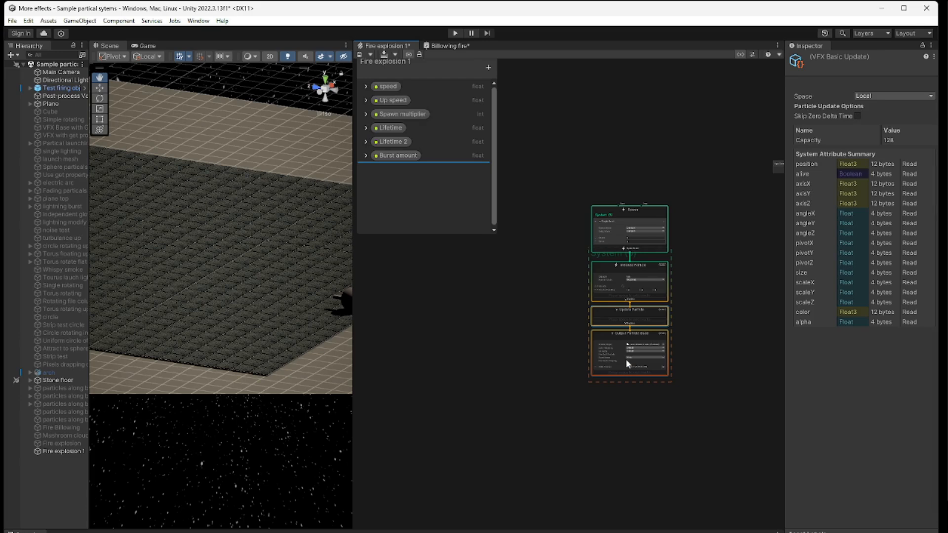
{"action": "left_click_drag", "start_coordinate": [557, 387], "coordinate": [724, 173]}
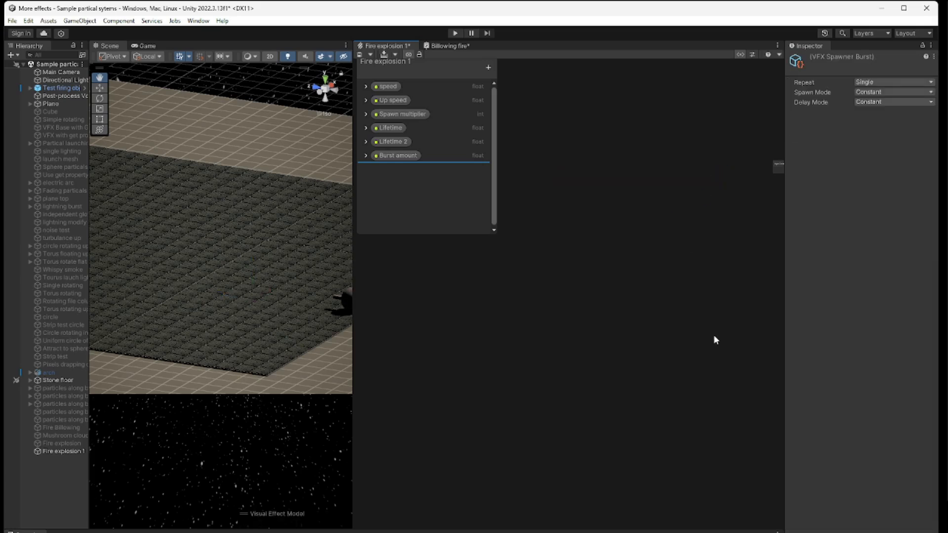
{"action": "scroll", "coordinate": [639, 338], "scroll_direction": "down", "scroll_amount": 3}
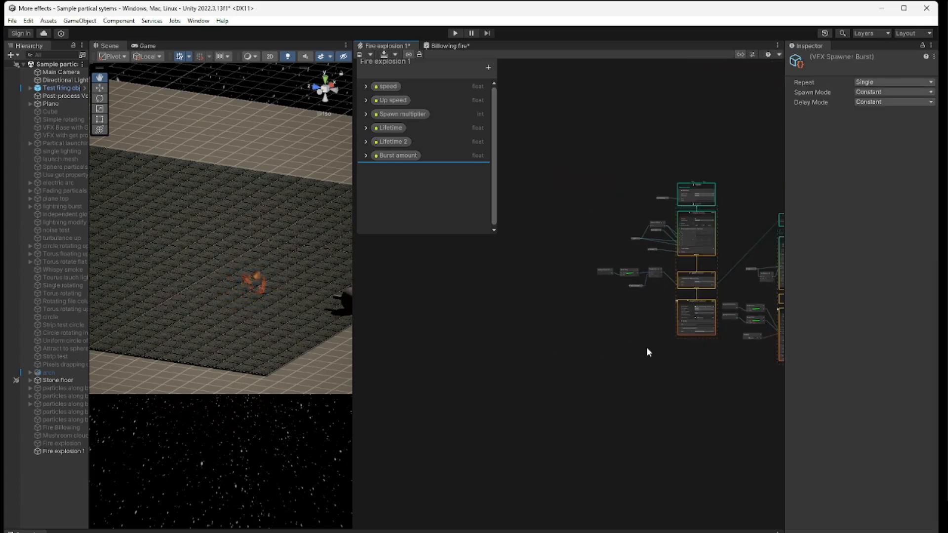
{"action": "middle_click_drag", "start_coordinate": [698, 367], "coordinate": [513, 398]}
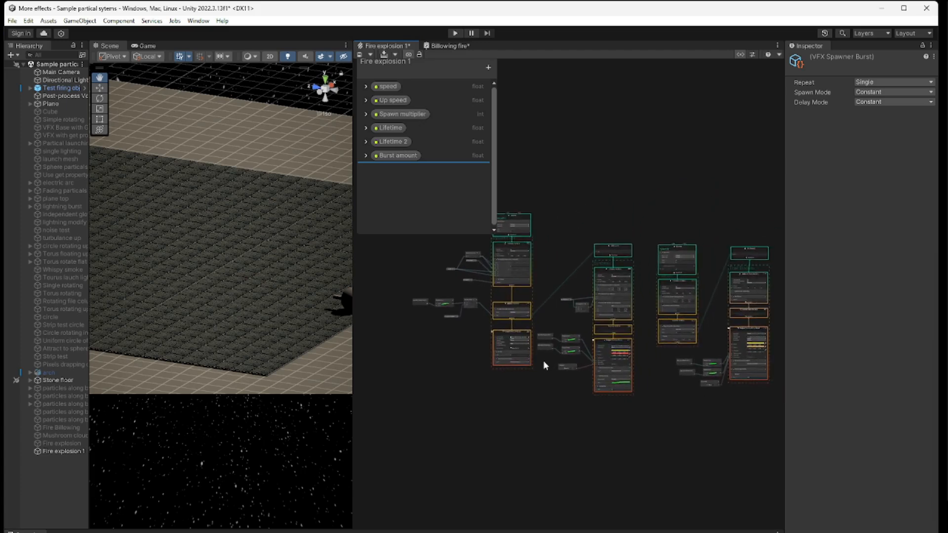